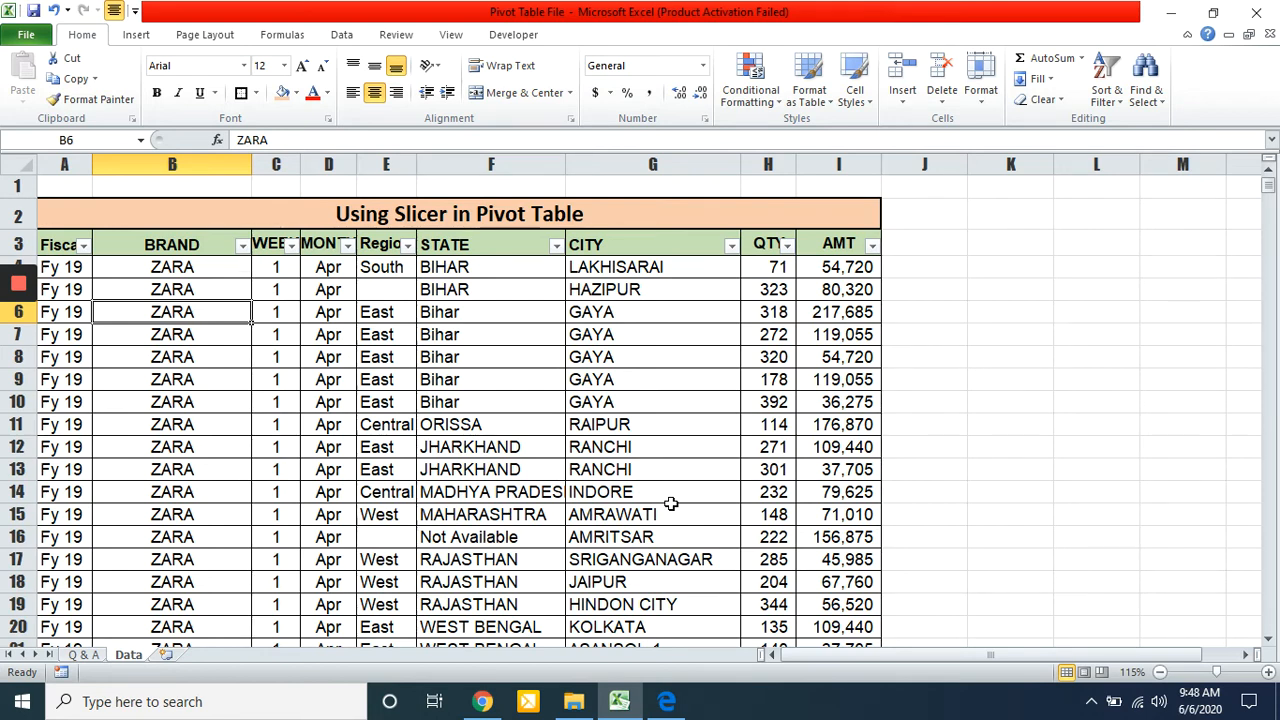
key("Up")
key("ctrl+a")
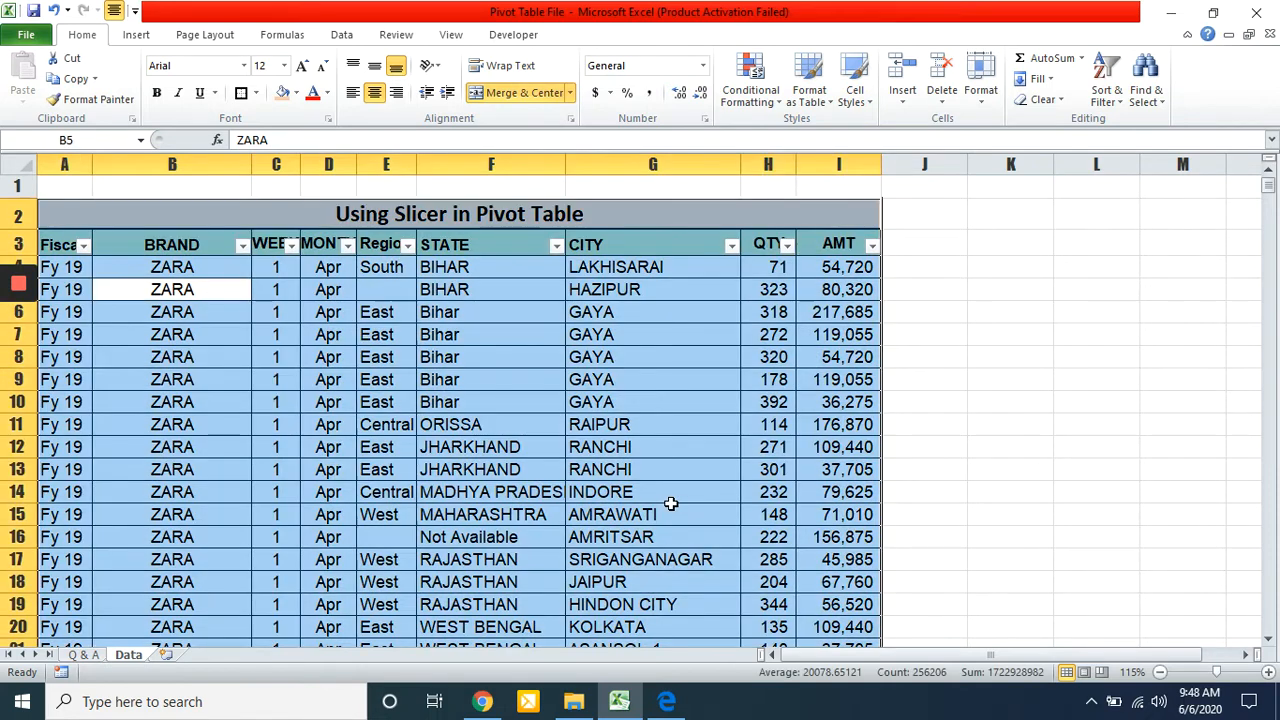
key("Down")
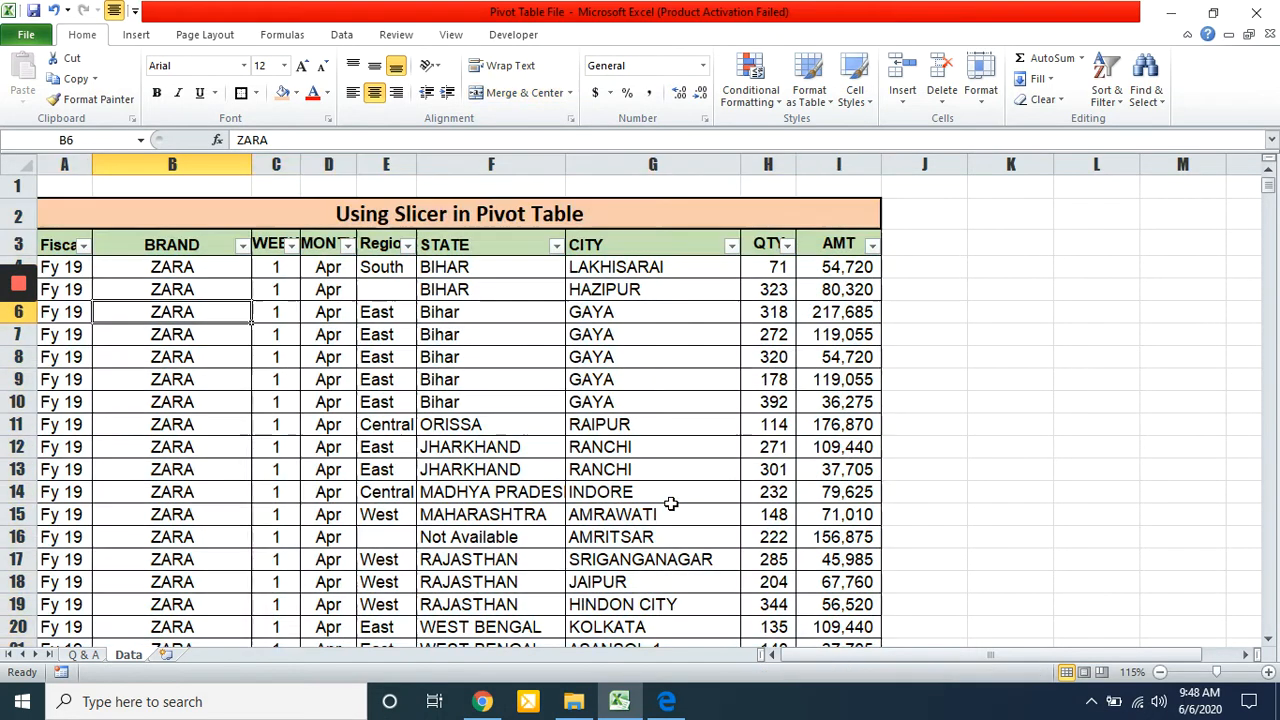
Create a PivotTable on a new worksheet from the Data sheet range A3:I28606, including the header row.
key("Up")
key("Up")
key("Left")
key("Up")
key("ctrl+shift+Right")
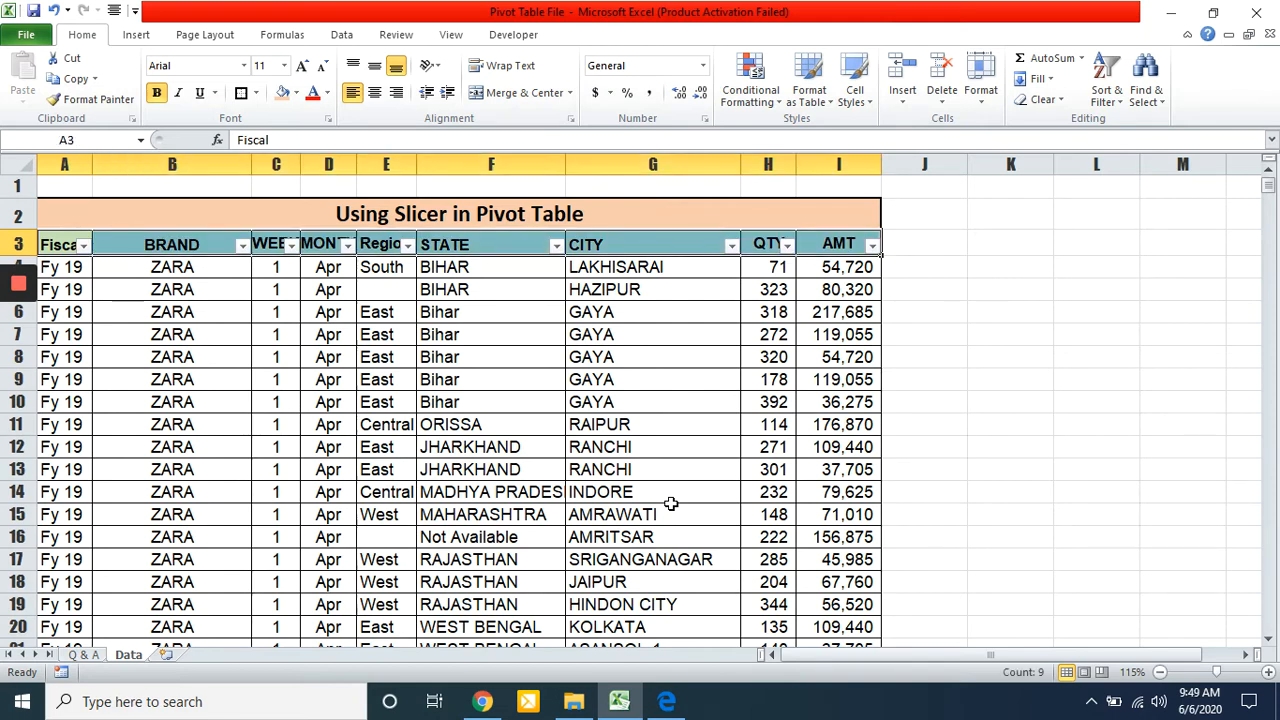
key("ctrl+shift+Down")
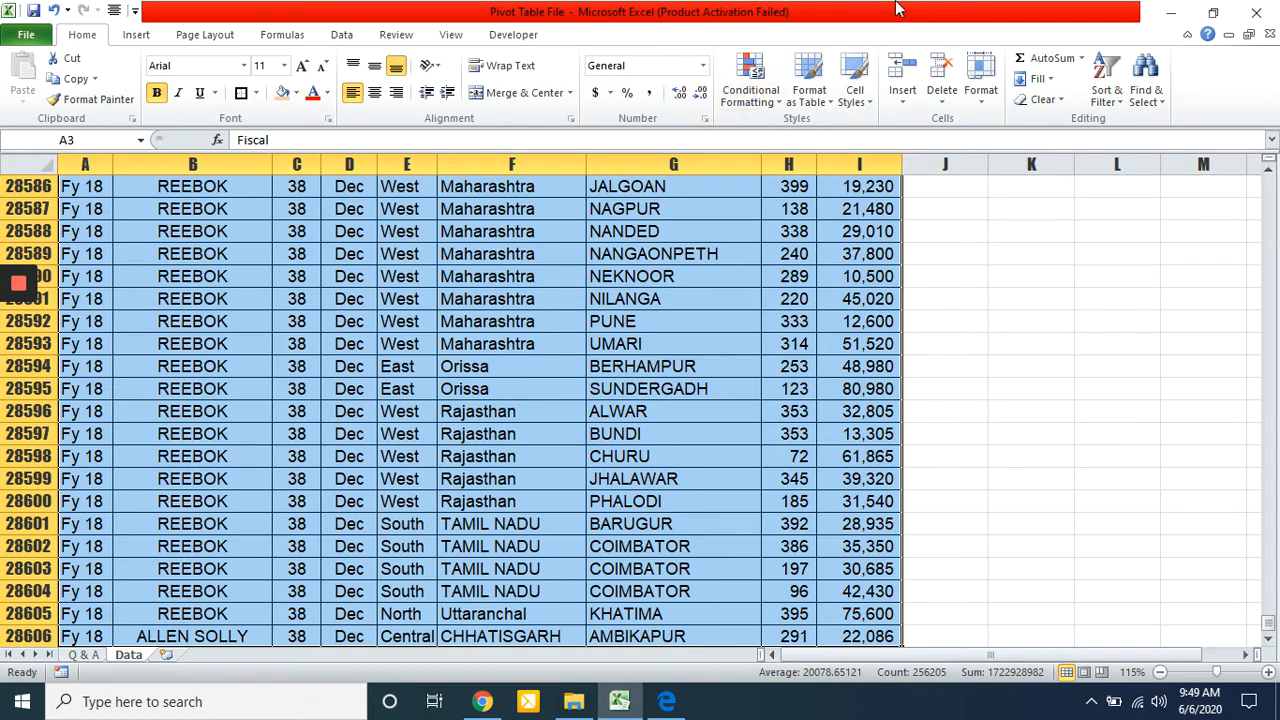
left_click(132, 38)
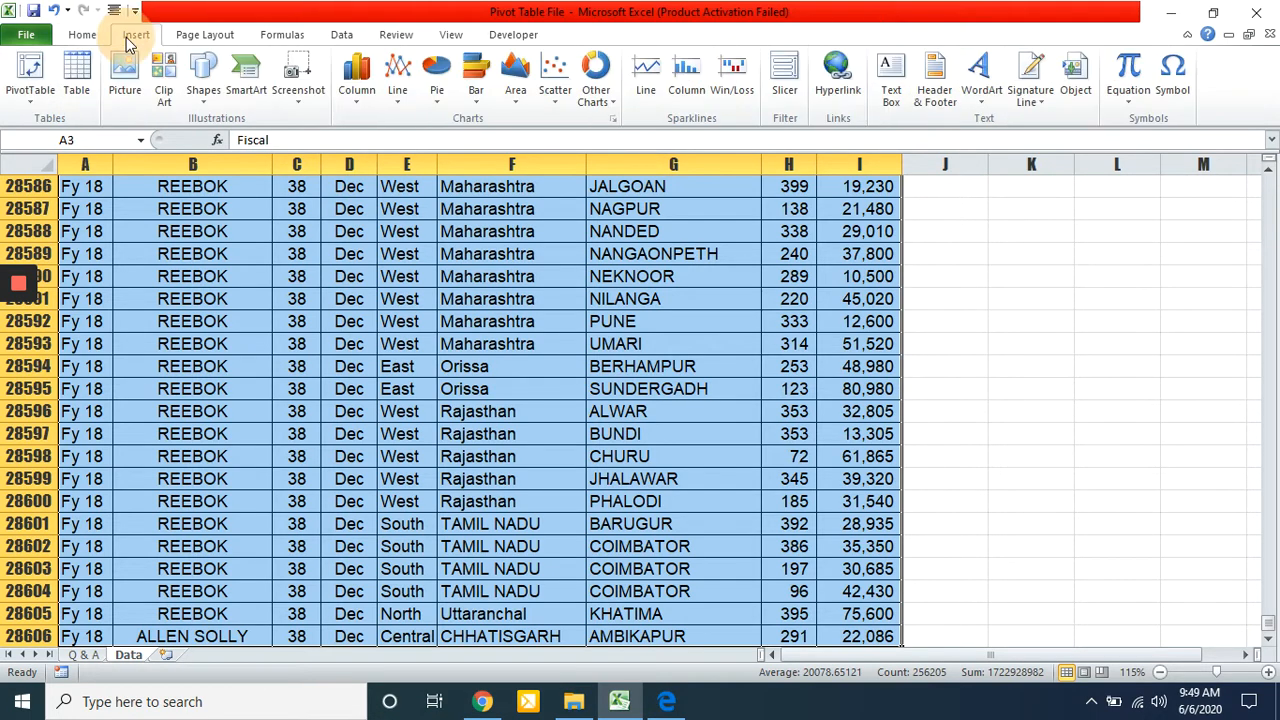
left_click(28, 74)
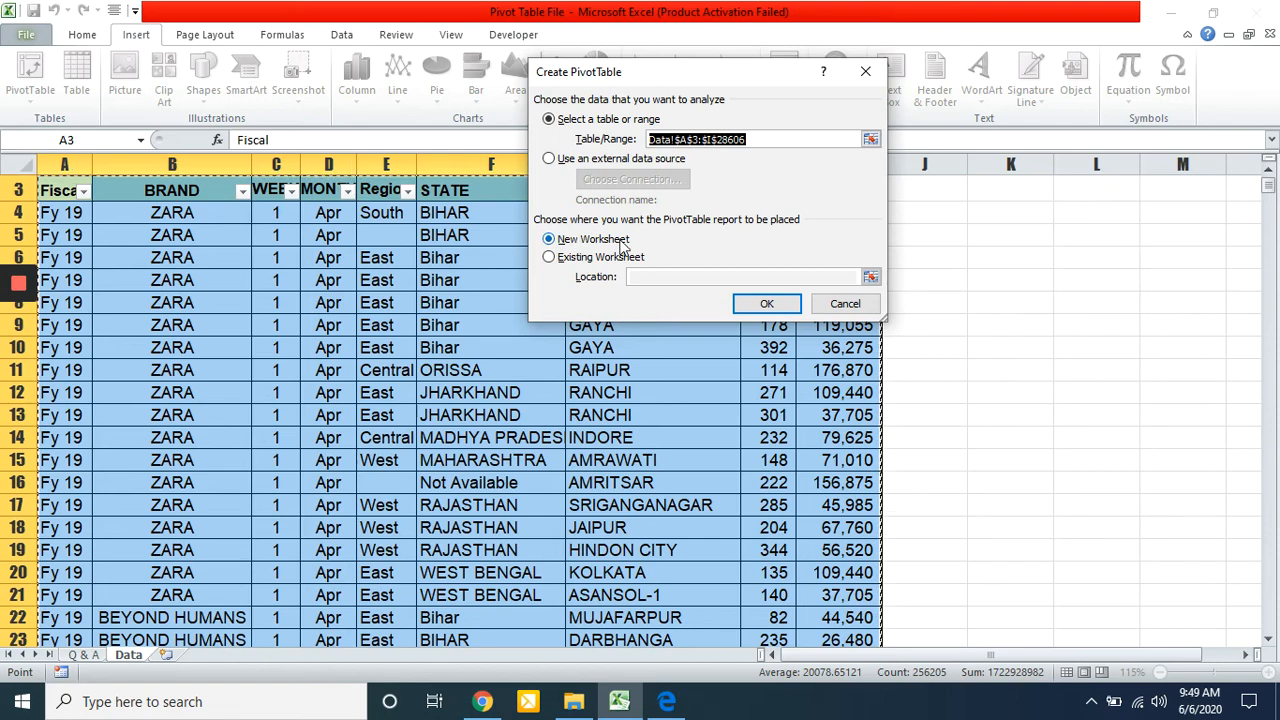
left_click(767, 312)
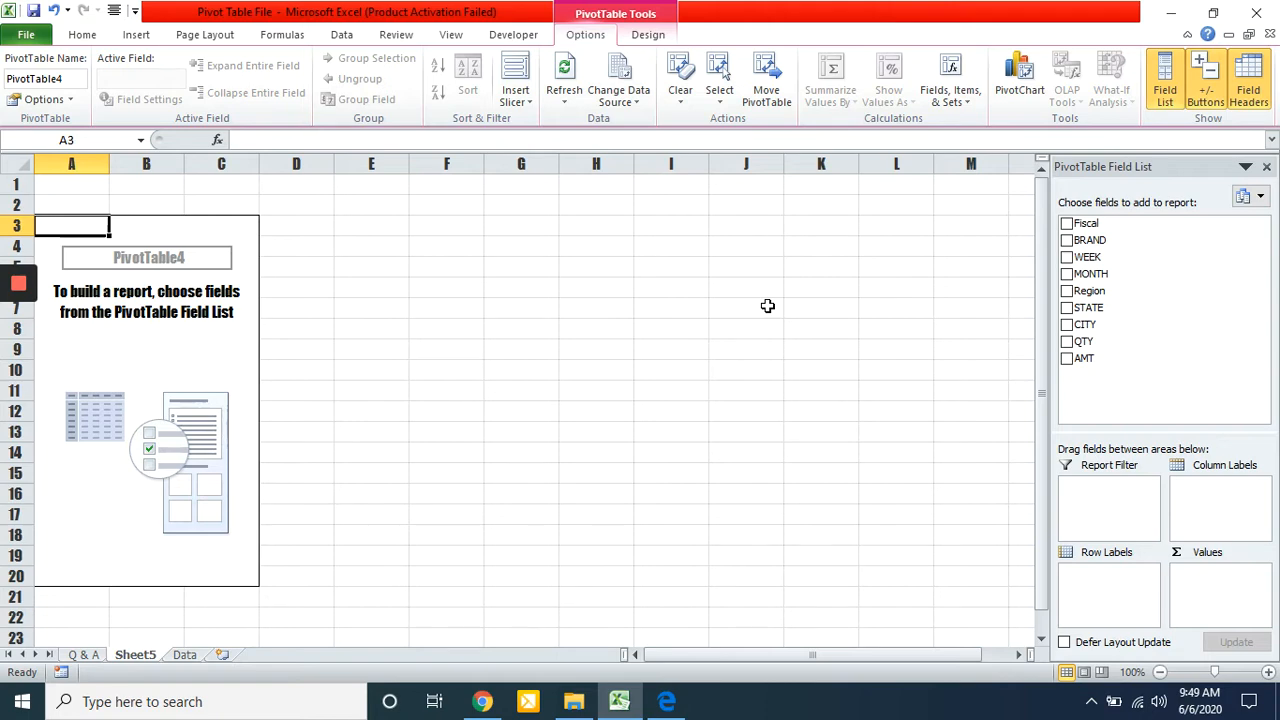
Lay out the PivotTable with BRAND as column labels, MONTH as row labels and AMT as summed values.
left_click_drag(1090, 240, 1212, 502)
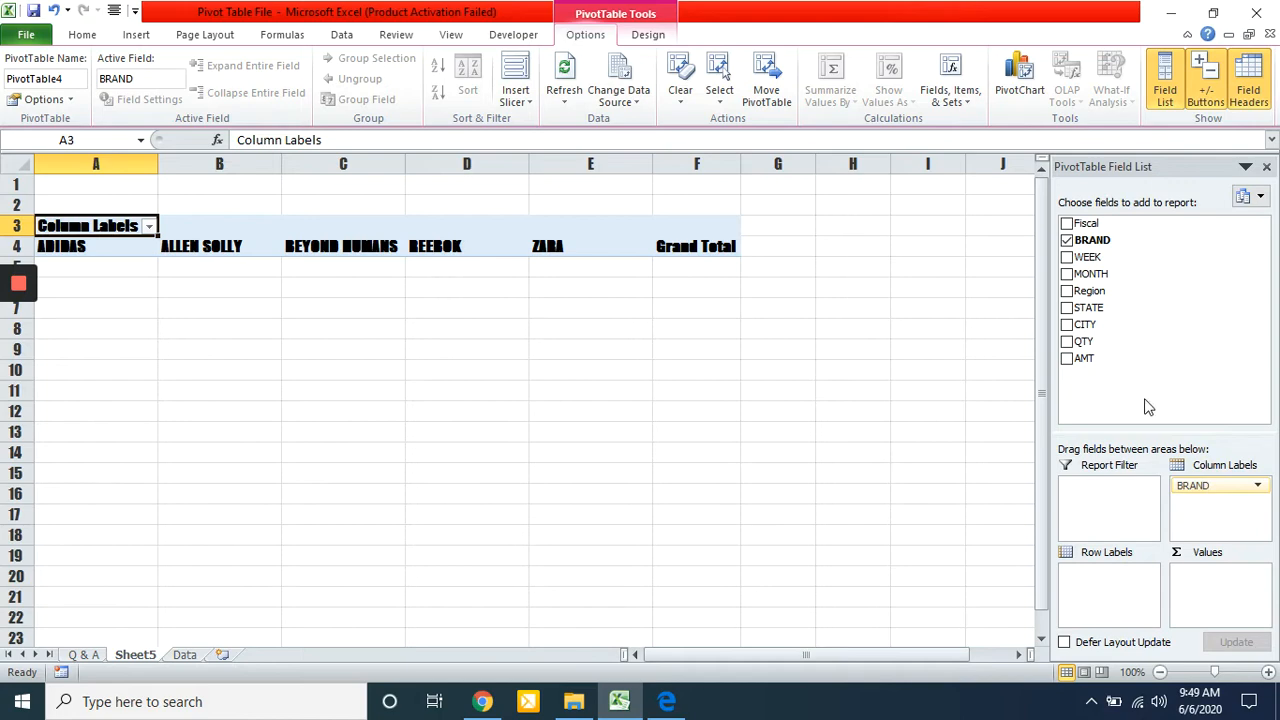
left_click_drag(1090, 274, 1103, 594)
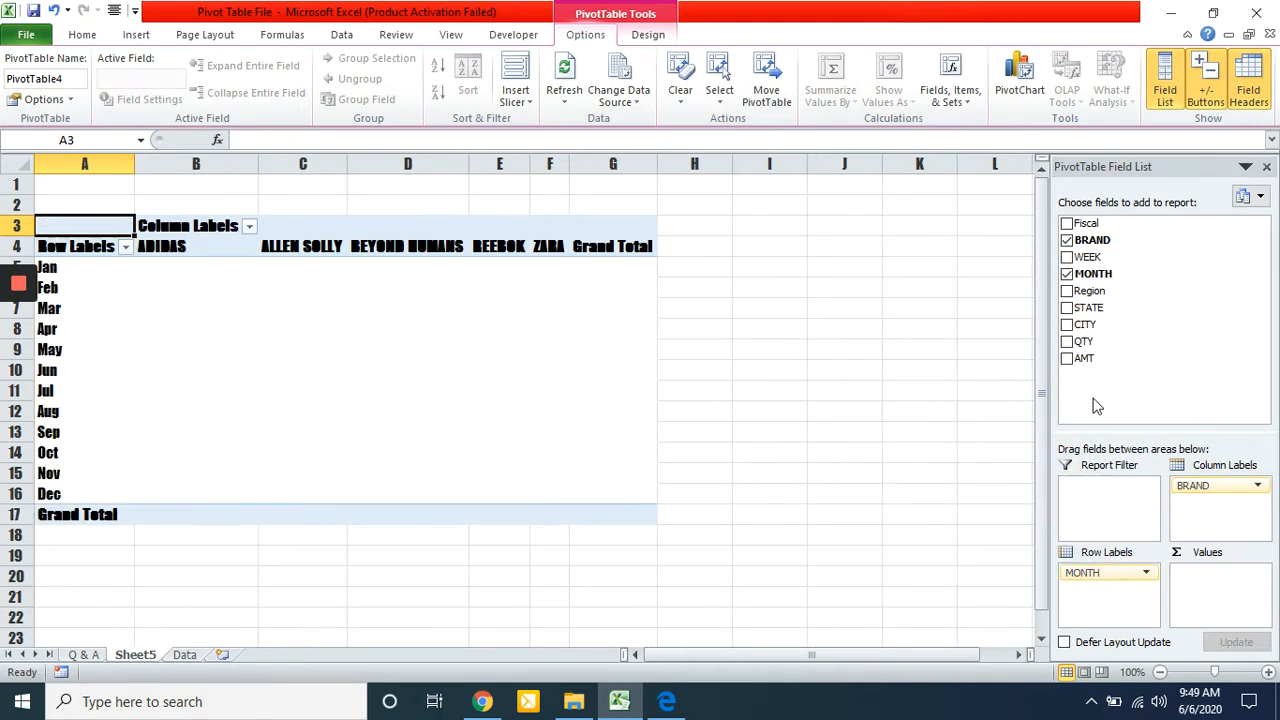
left_click_drag(1085, 360, 1202, 572)
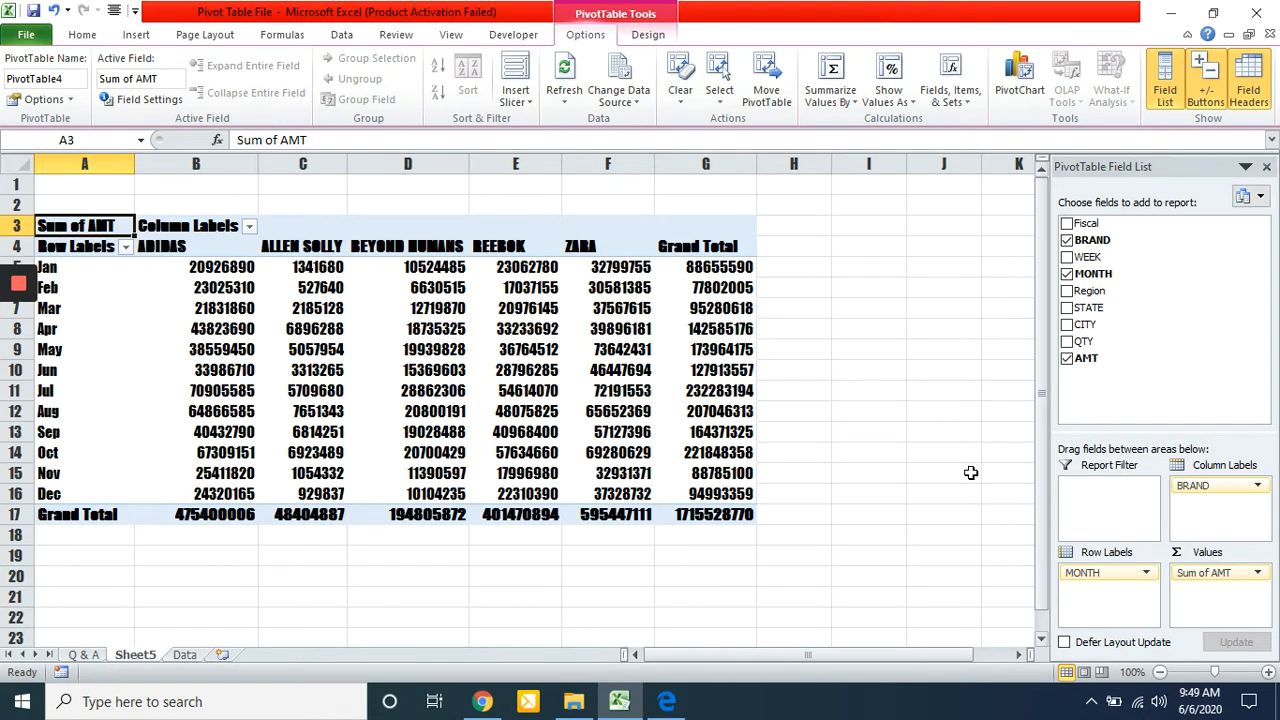
Set the font of the entire PivotTable sheet to Rockwell.
left_click(970, 472)
key("ctrl+a")
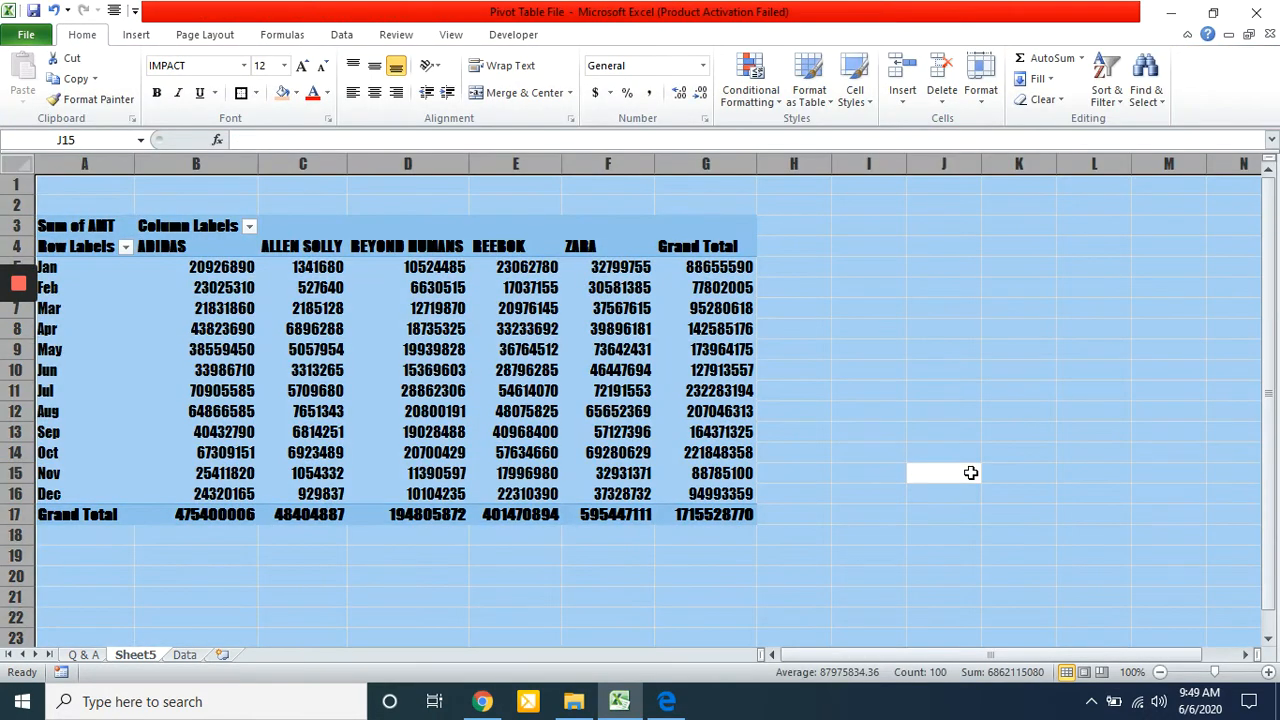
left_click(219, 69)
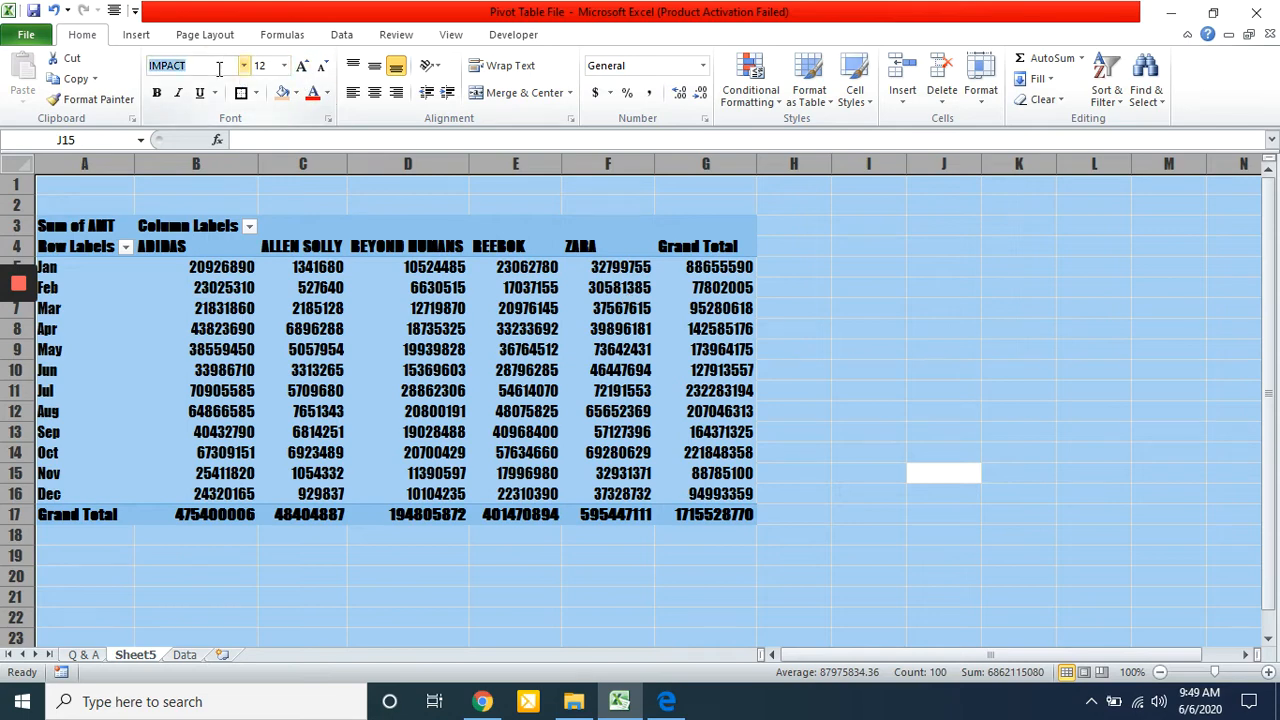
type("Rockwell")
key("Return")
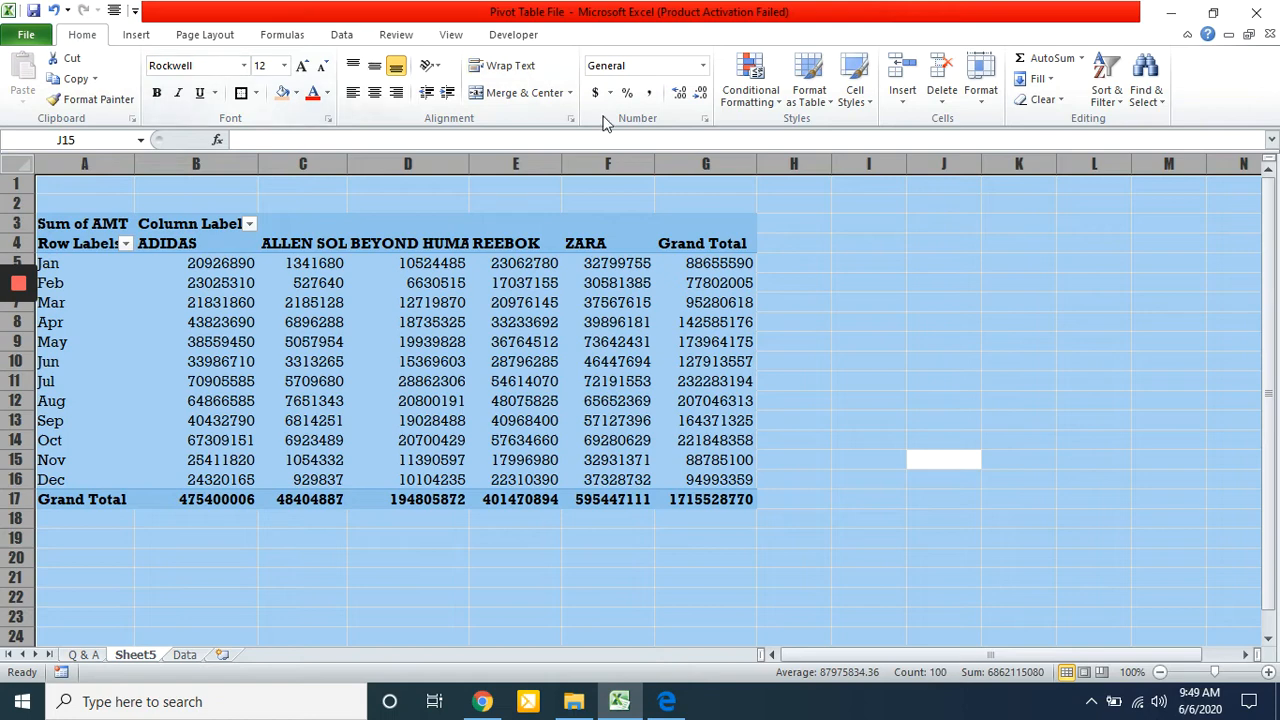
Format the sheet's numbers with thousands separators and no decimals, and autofit all column widths.
left_click(650, 93)
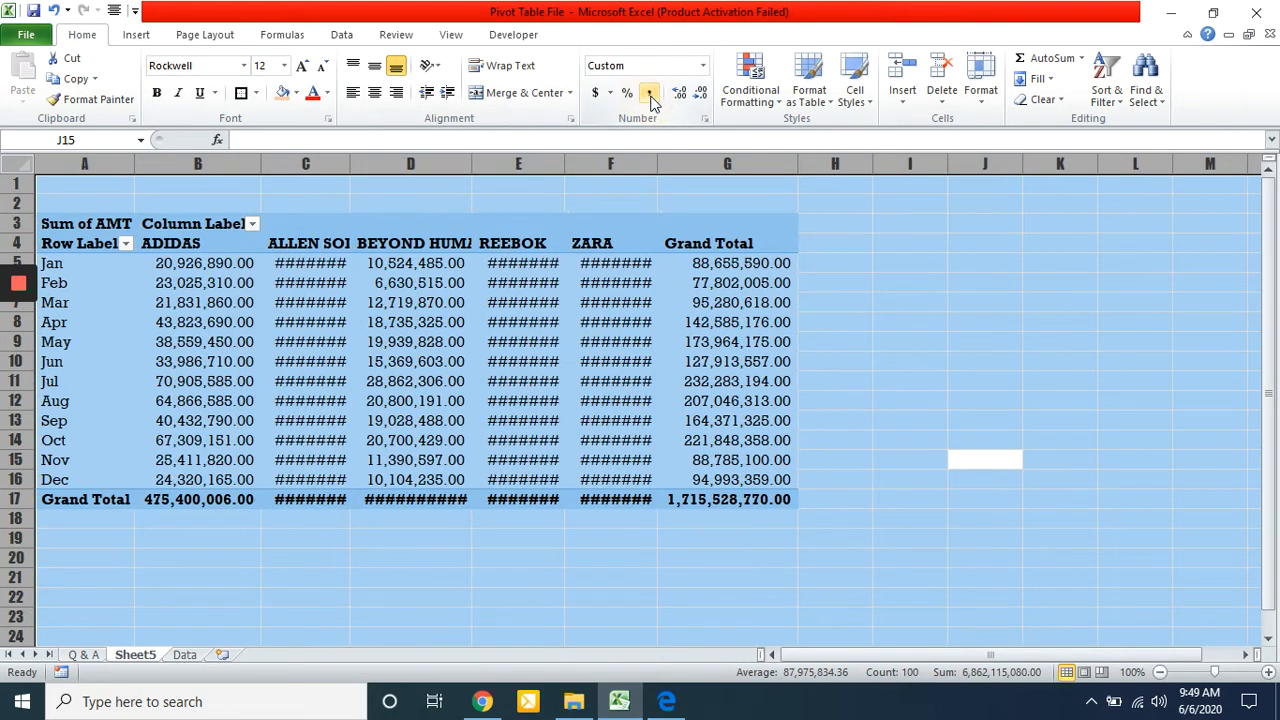
left_click(702, 97)
left_click(703, 99)
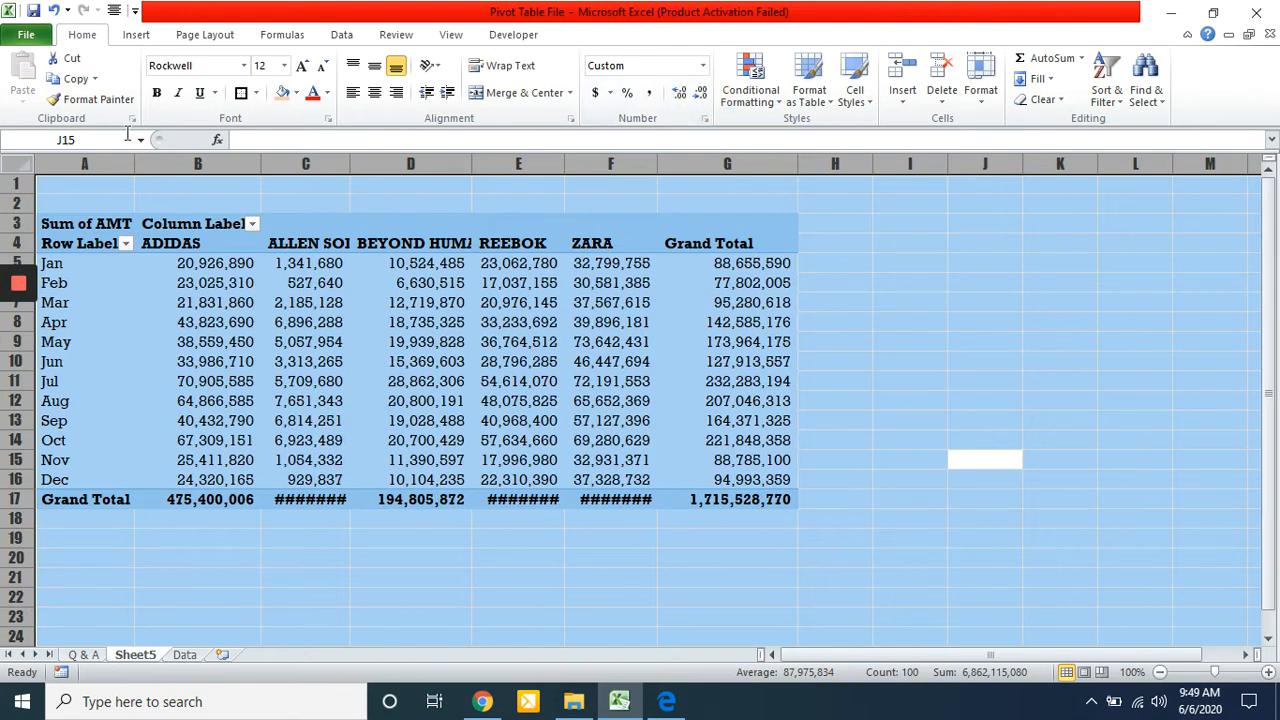
double_click(133, 163)
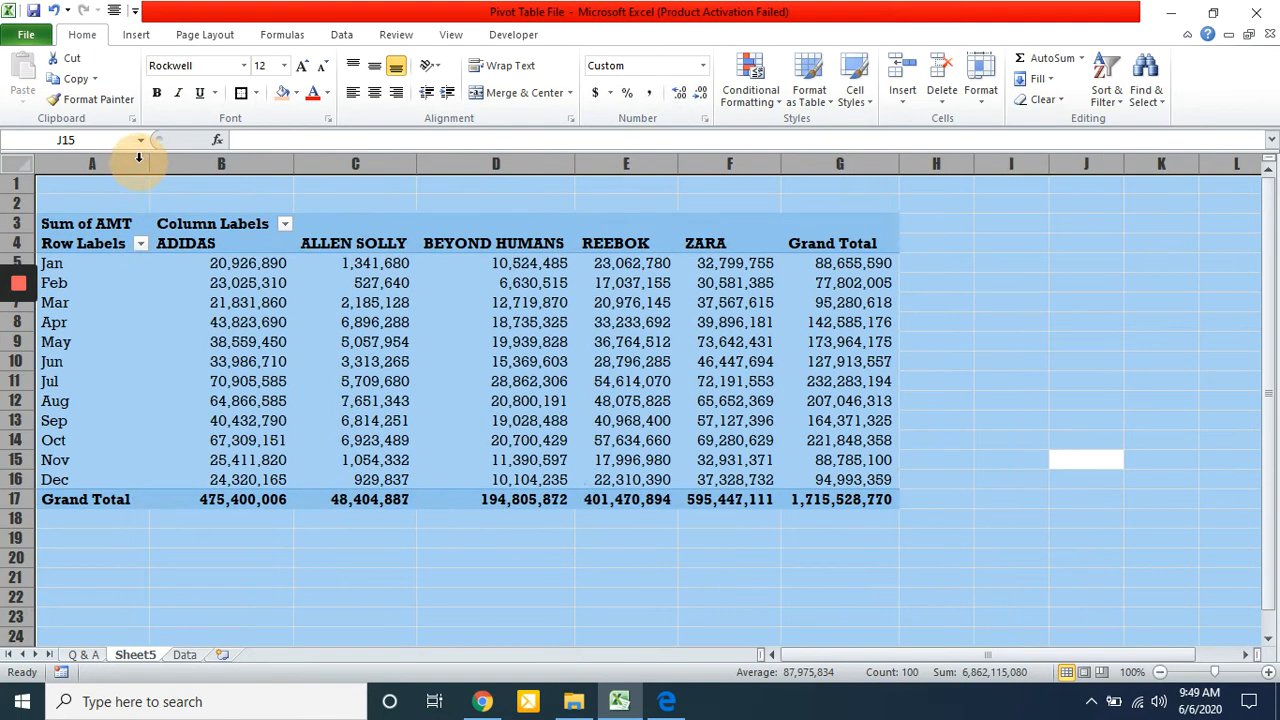
left_click(255, 328)
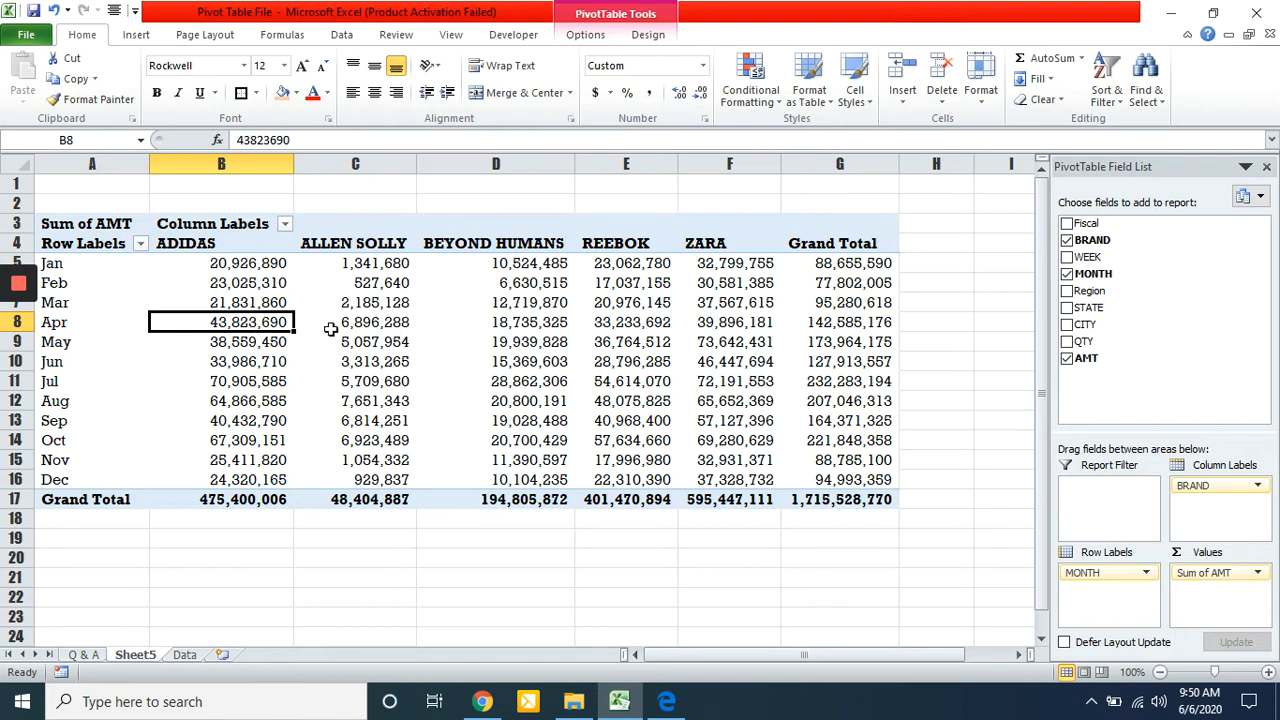
Try the row header, banded row and banded column style options on the PivotTable, restoring each one.
left_click(396, 309)
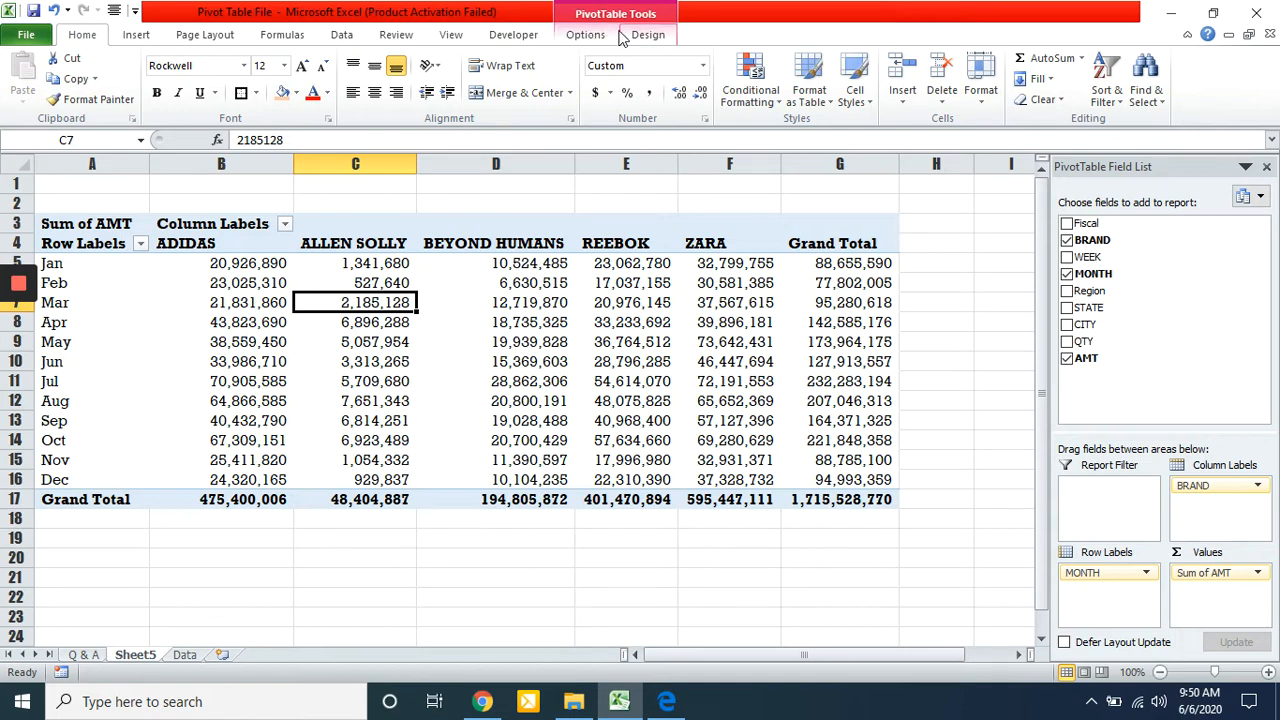
left_click(660, 36)
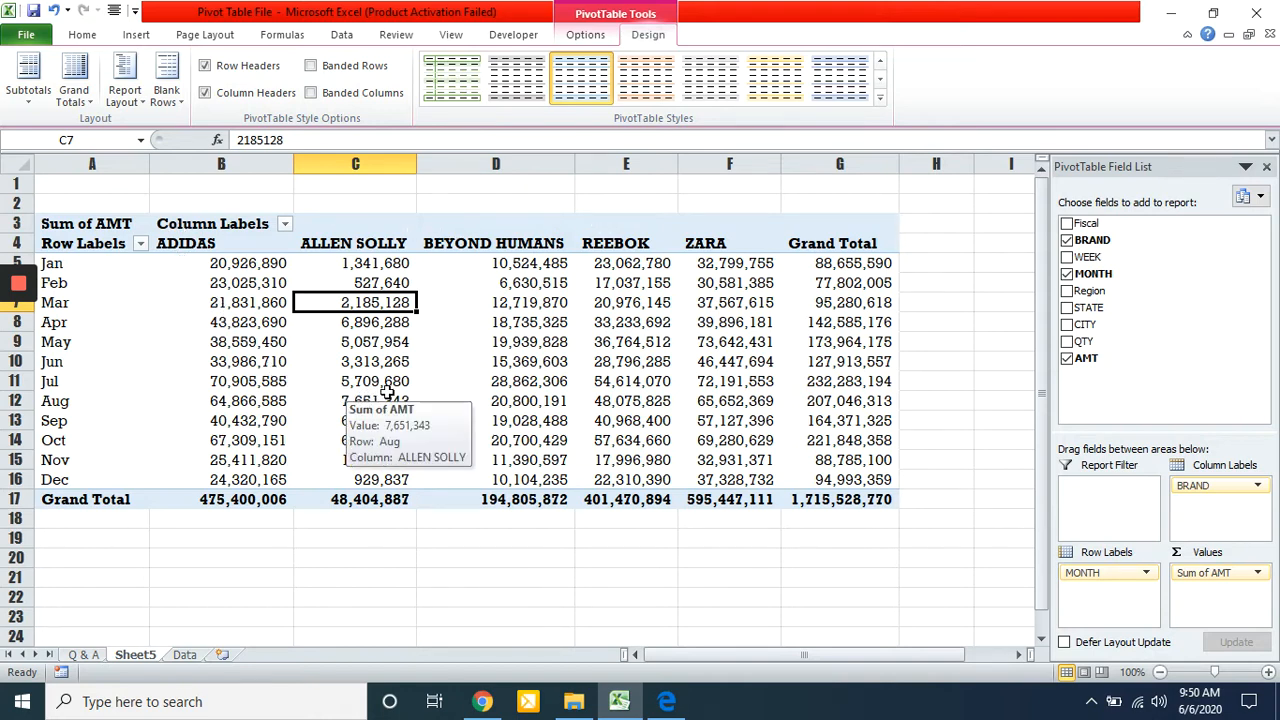
left_click(206, 67)
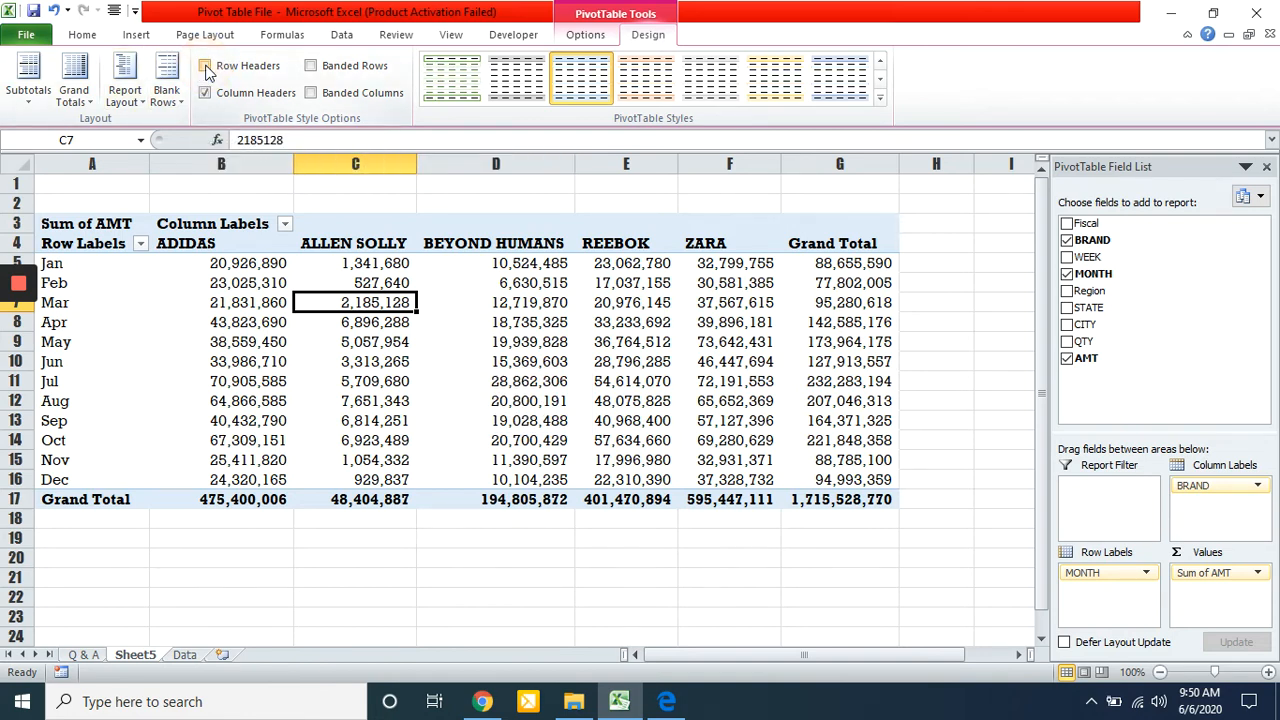
left_click(206, 67)
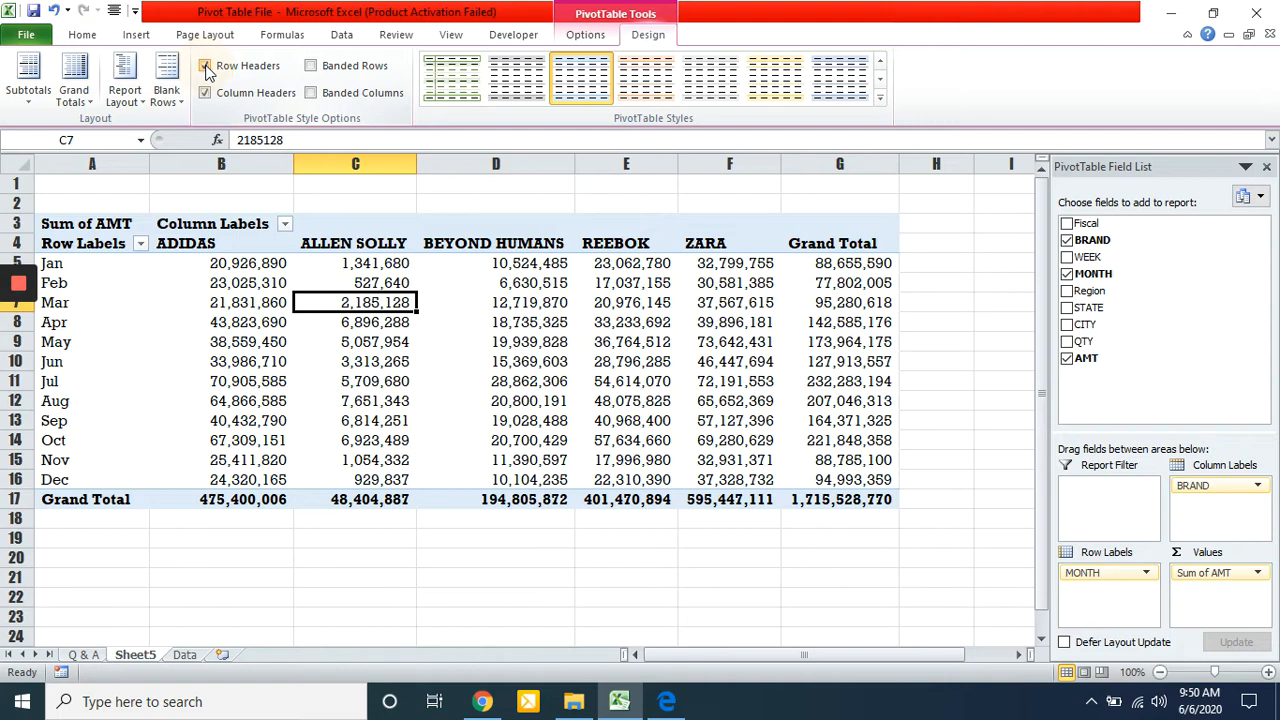
left_click(314, 67)
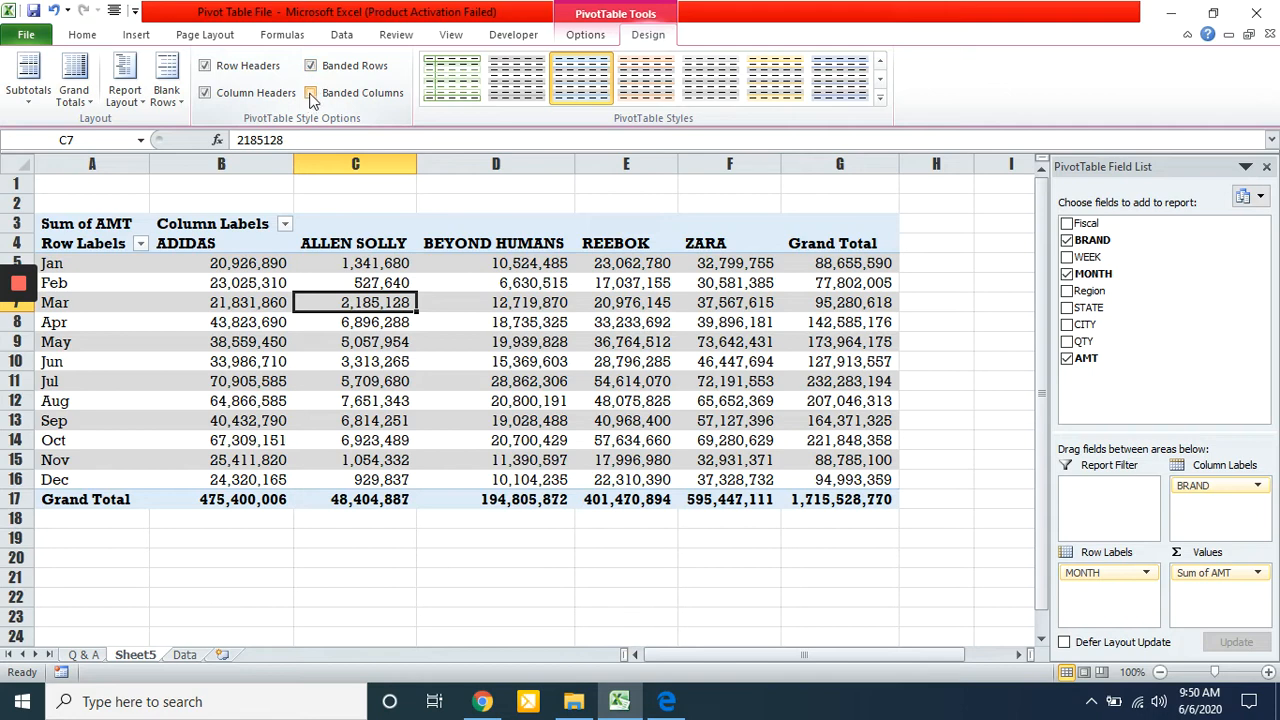
left_click(312, 93)
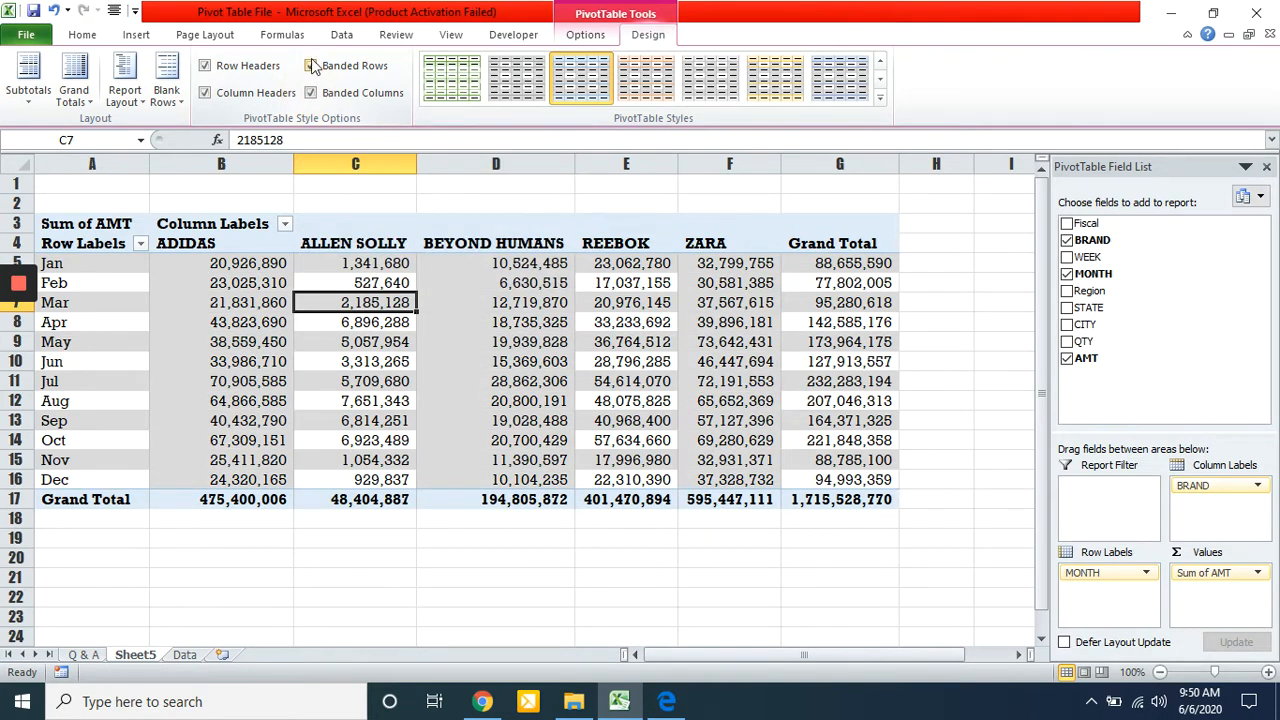
left_click(312, 66)
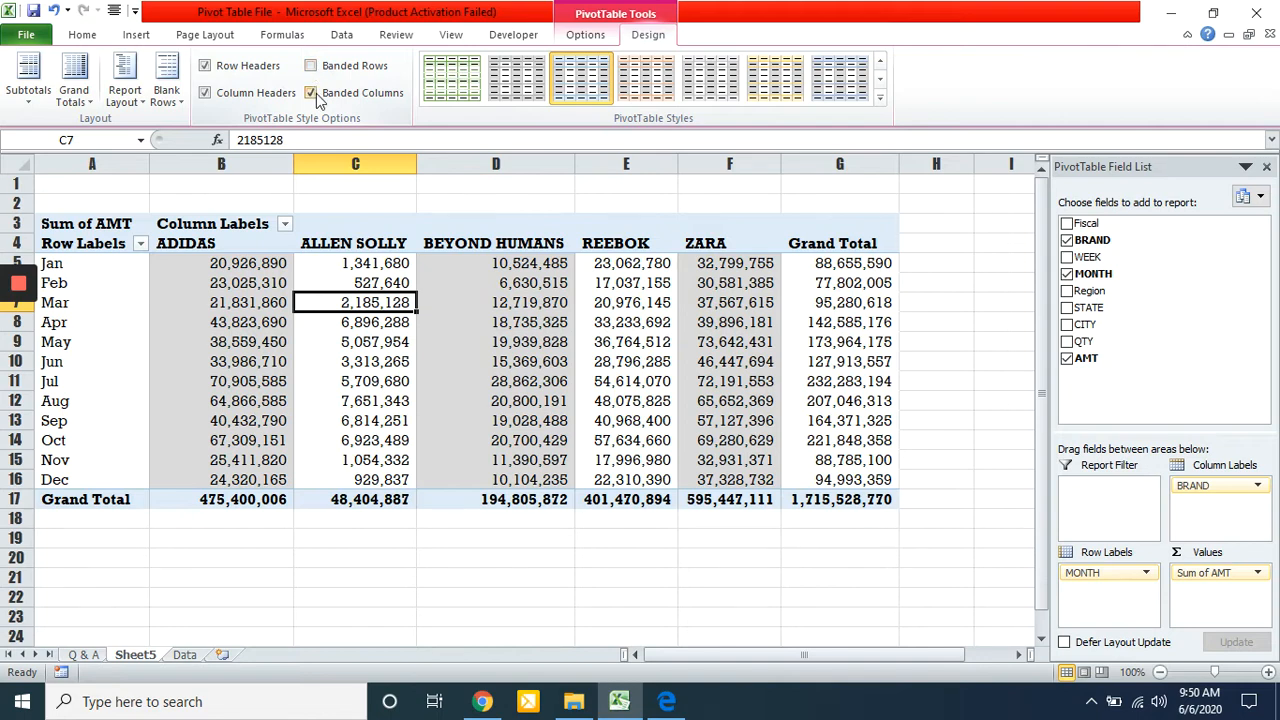
left_click(314, 94)
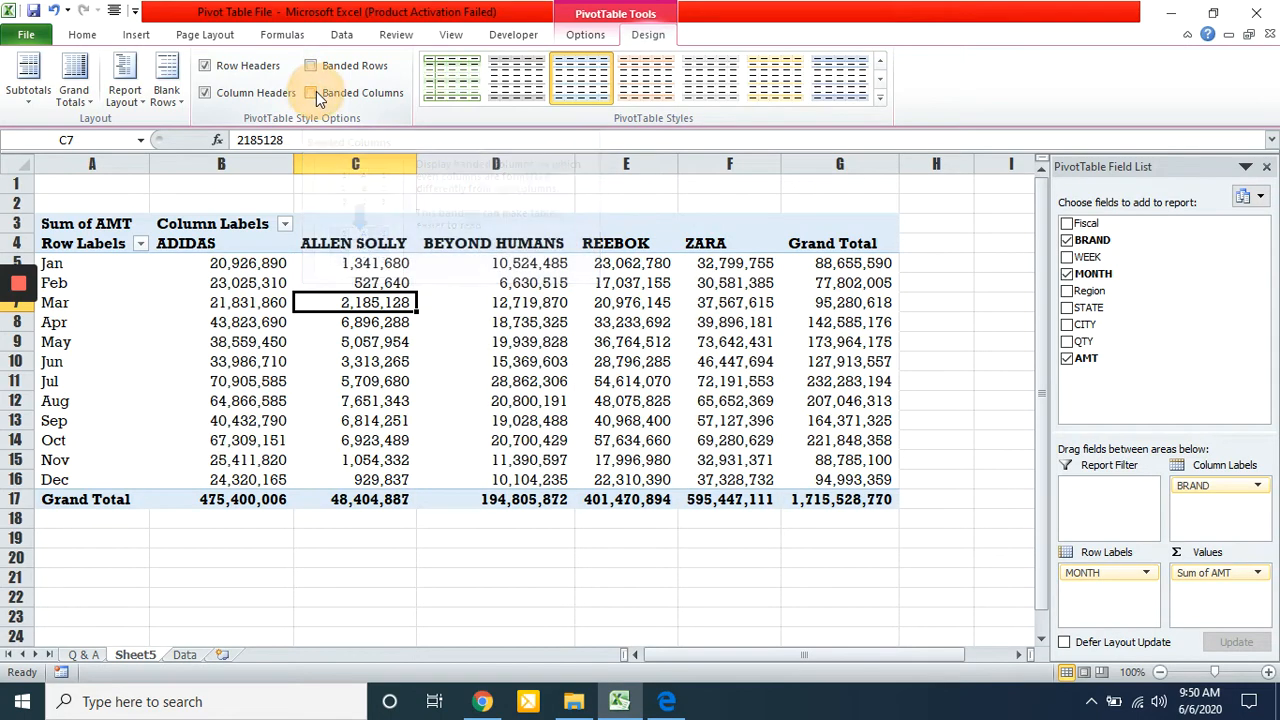
Insert a slicer for the BRAND field and place it beside the PivotTable, clear of its Grand Total column.
left_click(588, 38)
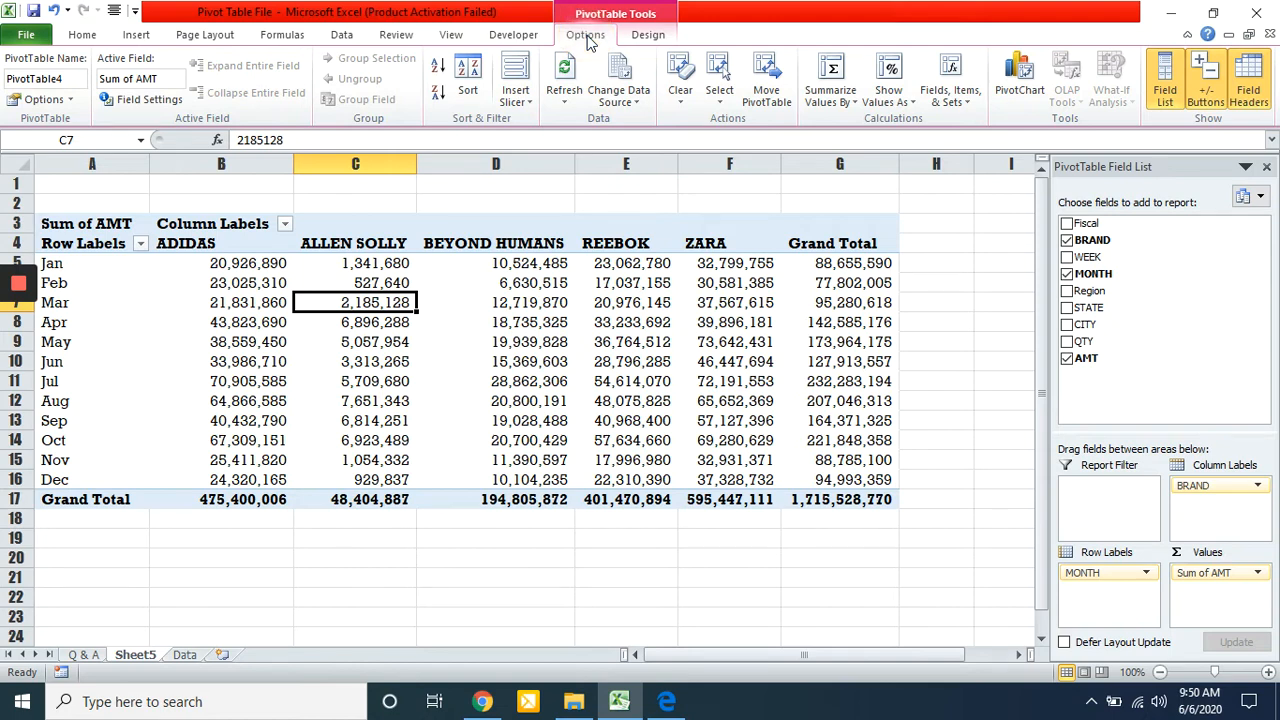
left_click(516, 80)
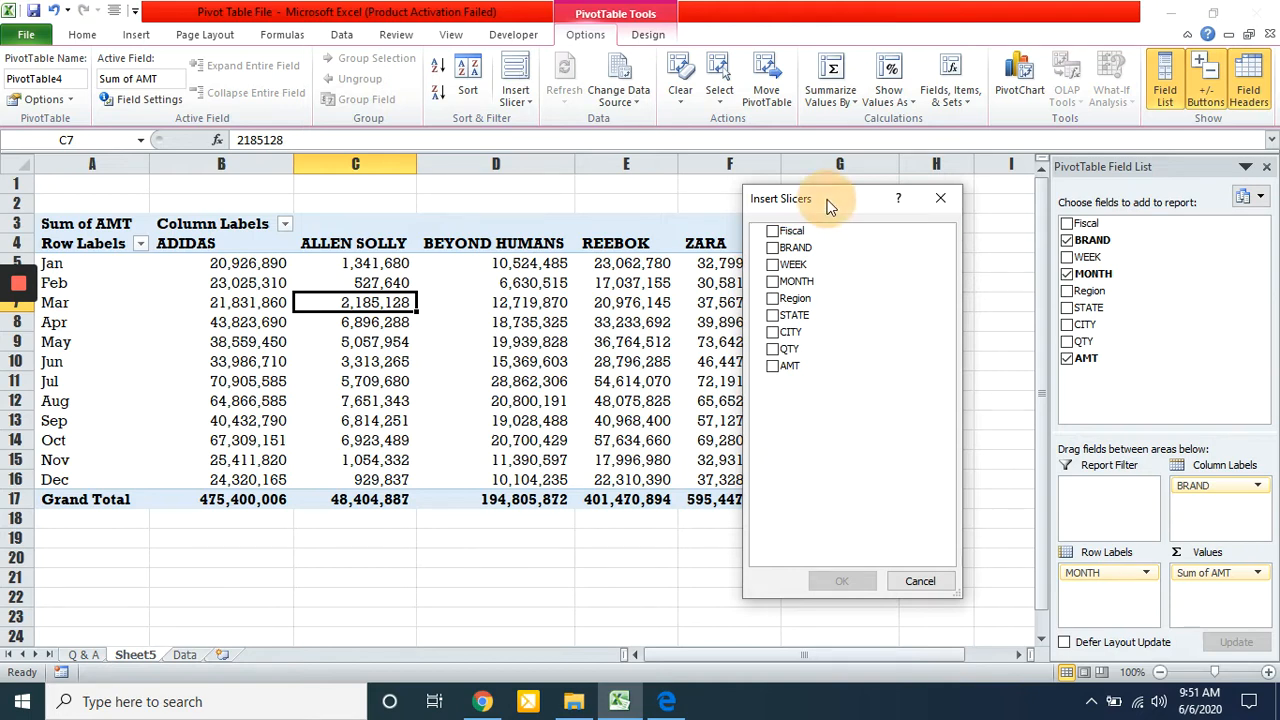
left_click_drag(828, 205, 903, 162)
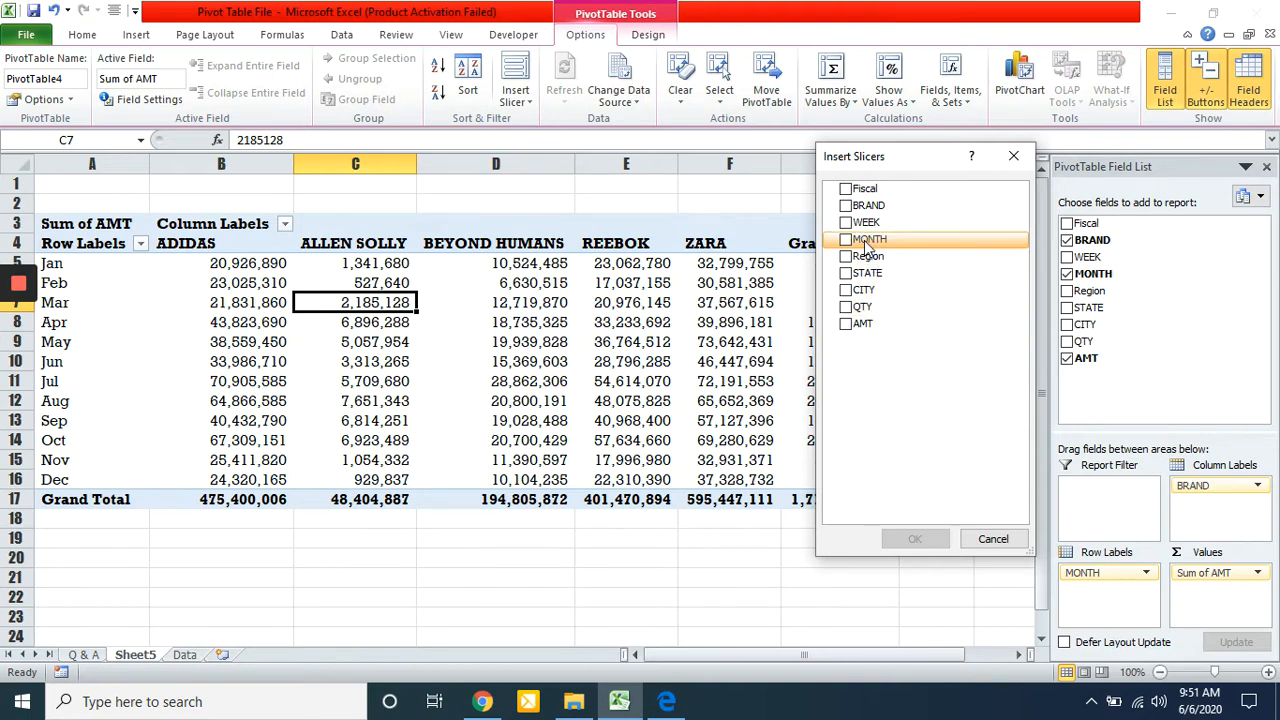
left_click(846, 206)
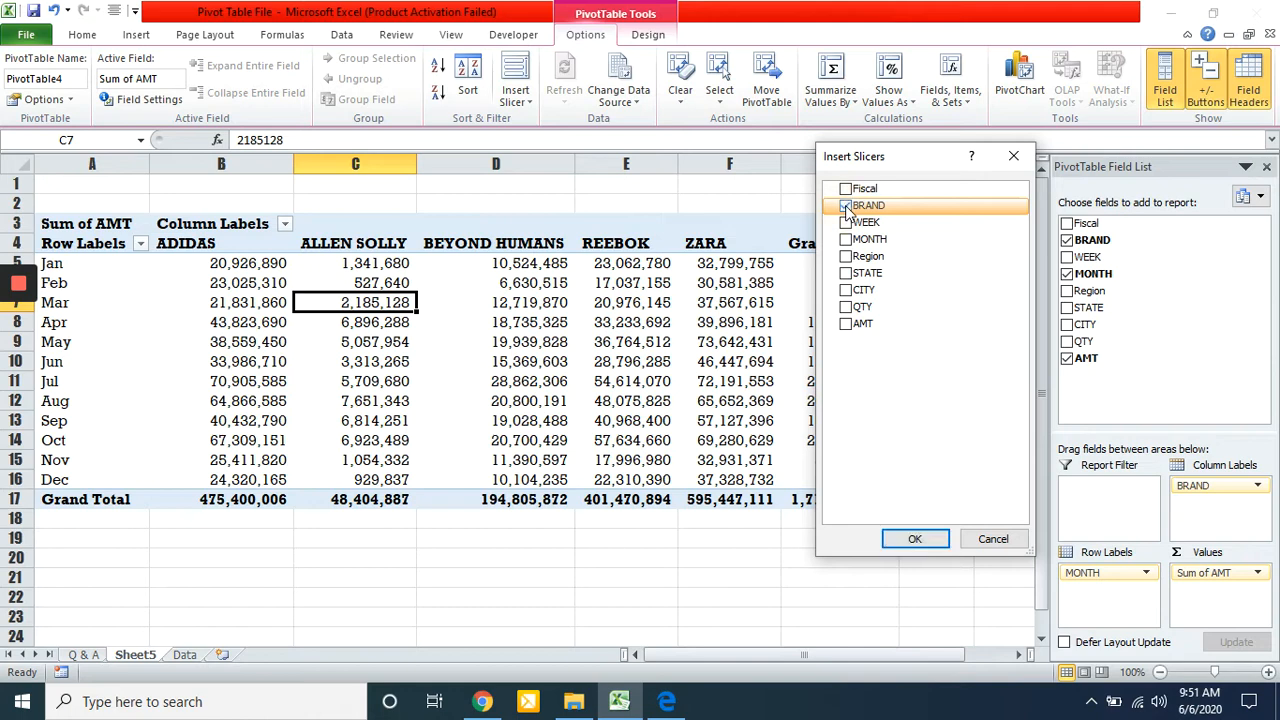
left_click(916, 539)
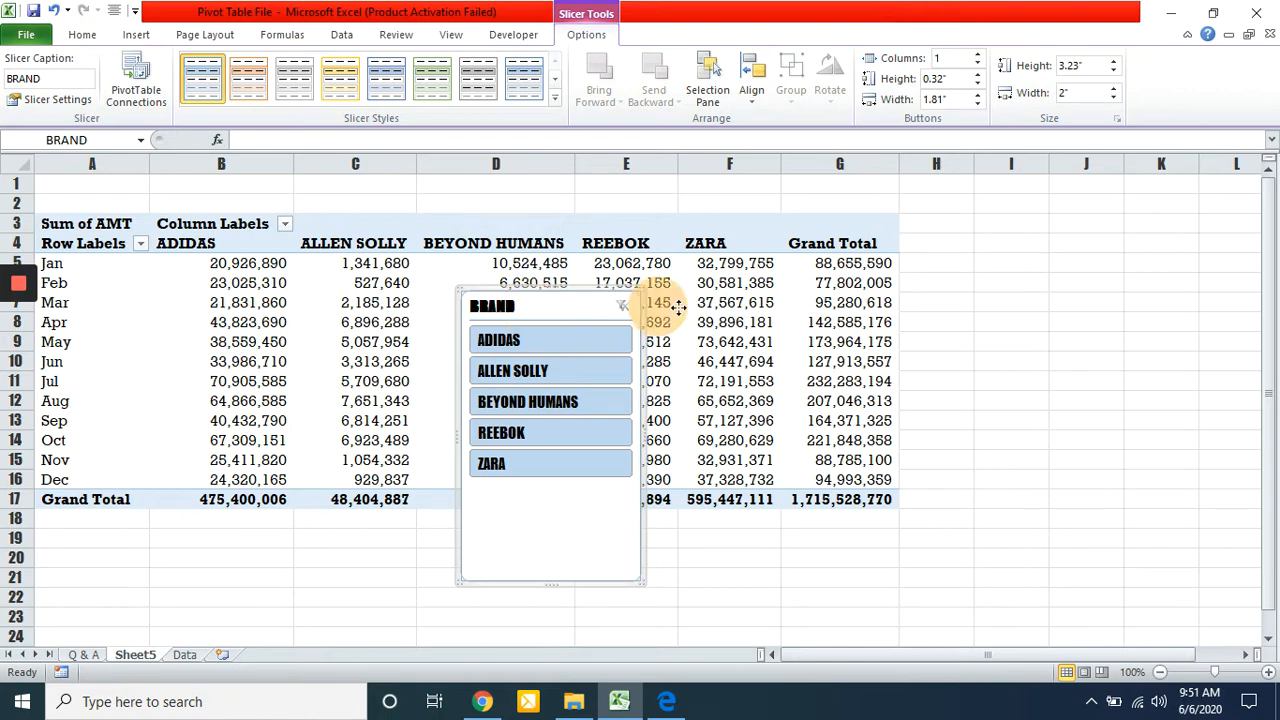
left_click_drag(678, 307, 1007, 249)
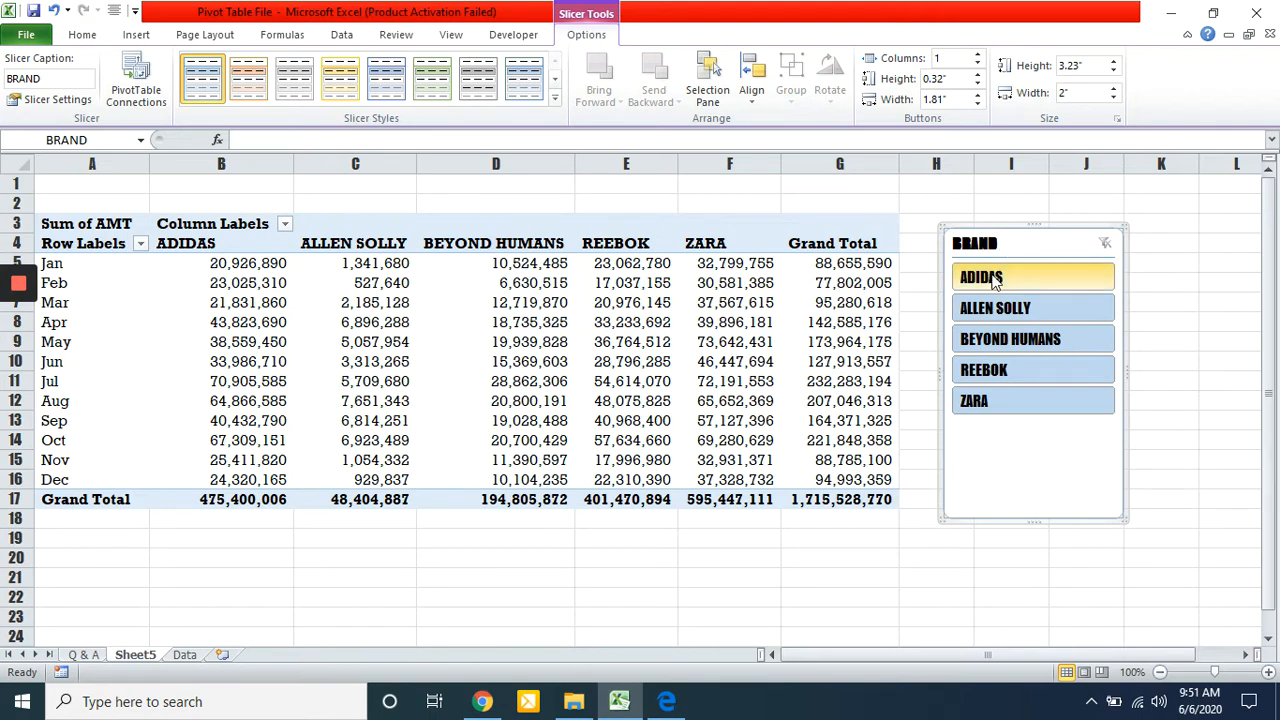
Filter the PivotTable with the BRAND slicer by ADIDAS, ALLEN SOLLY, BEYOND HUMANS and REEBOK, one brand at a time.
left_click(996, 278)
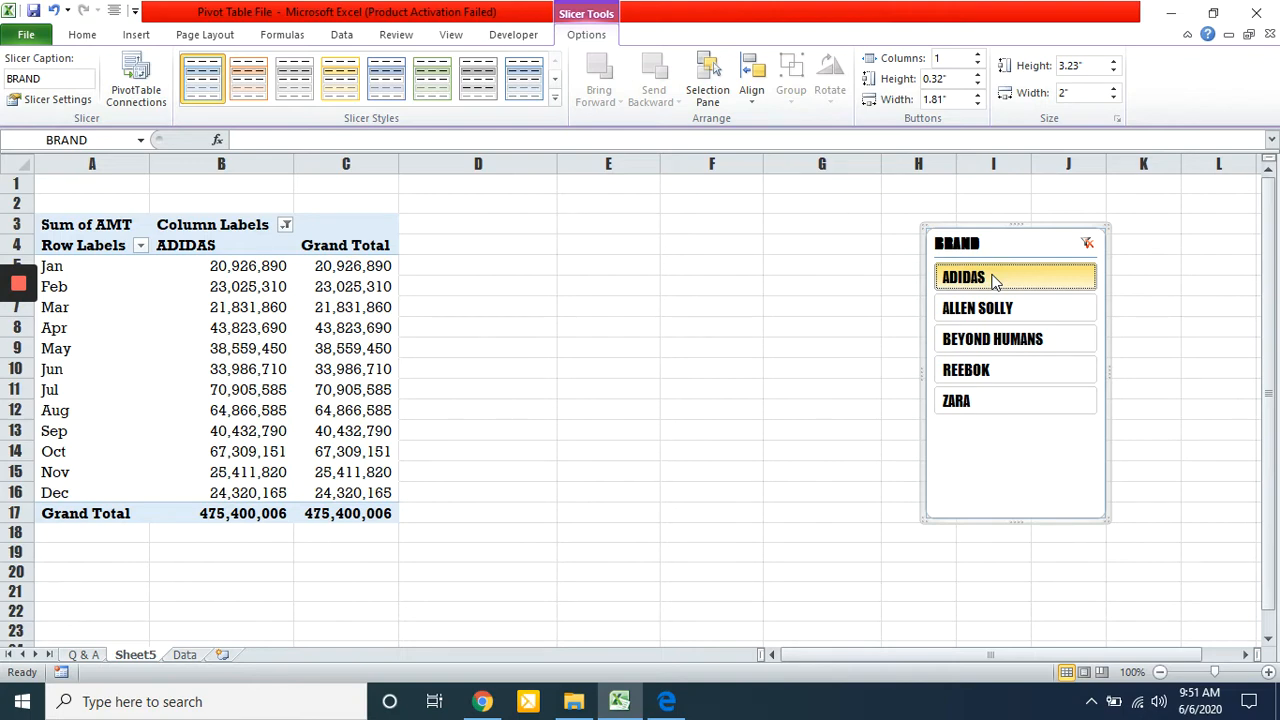
left_click(985, 316)
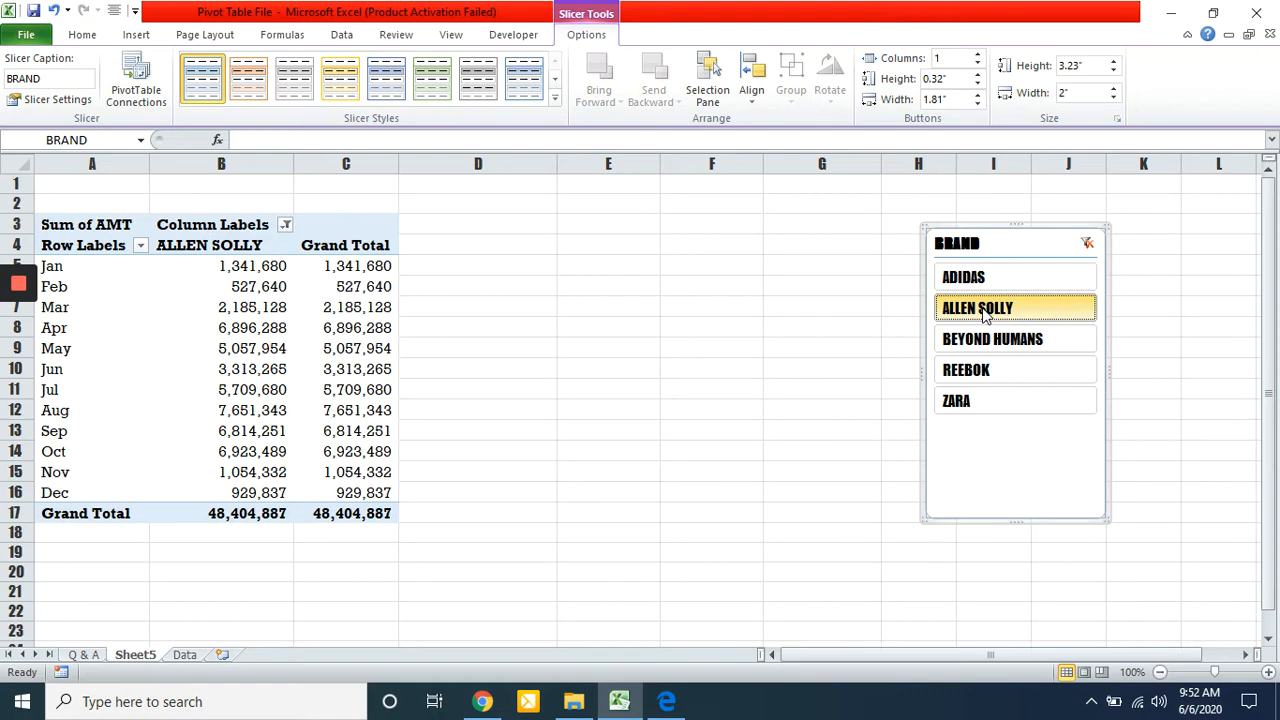
left_click(983, 345)
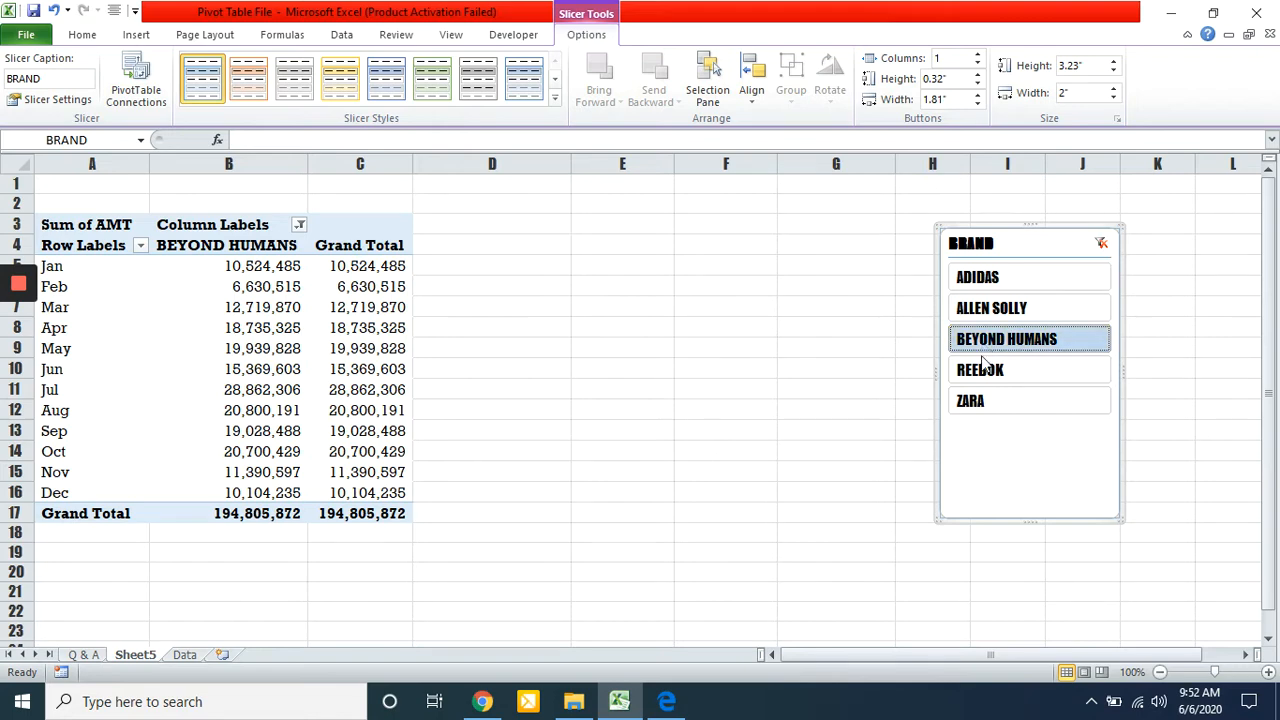
left_click(983, 370)
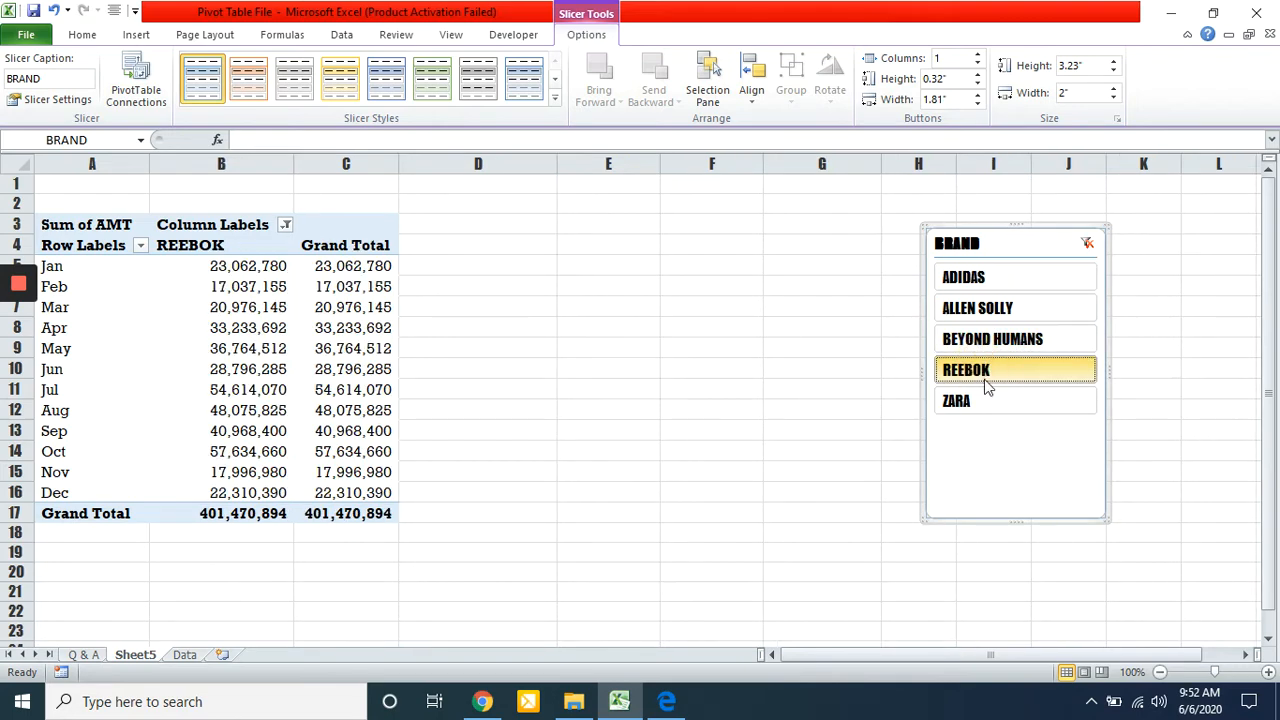
Filter the PivotTable by ZARA and move the BRAND slicer closer to the table, around columns F to H.
left_click(972, 401)
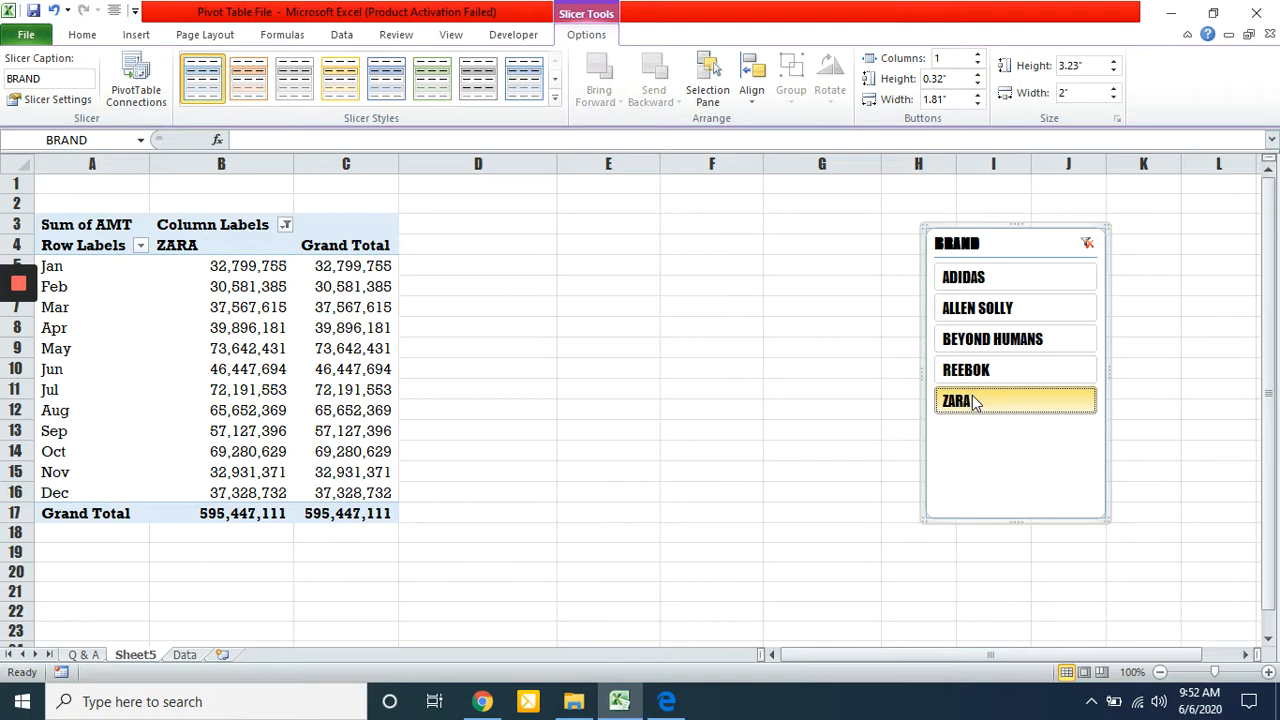
left_click(950, 242)
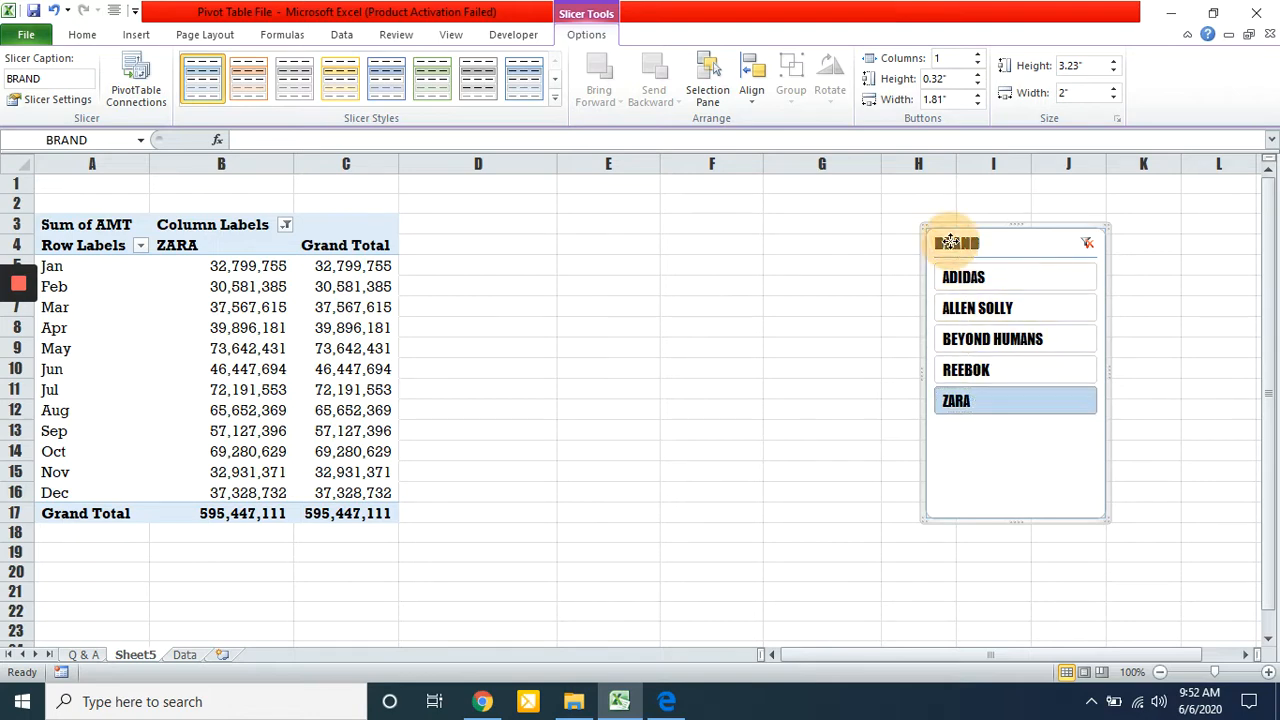
left_click_drag(950, 242, 780, 225)
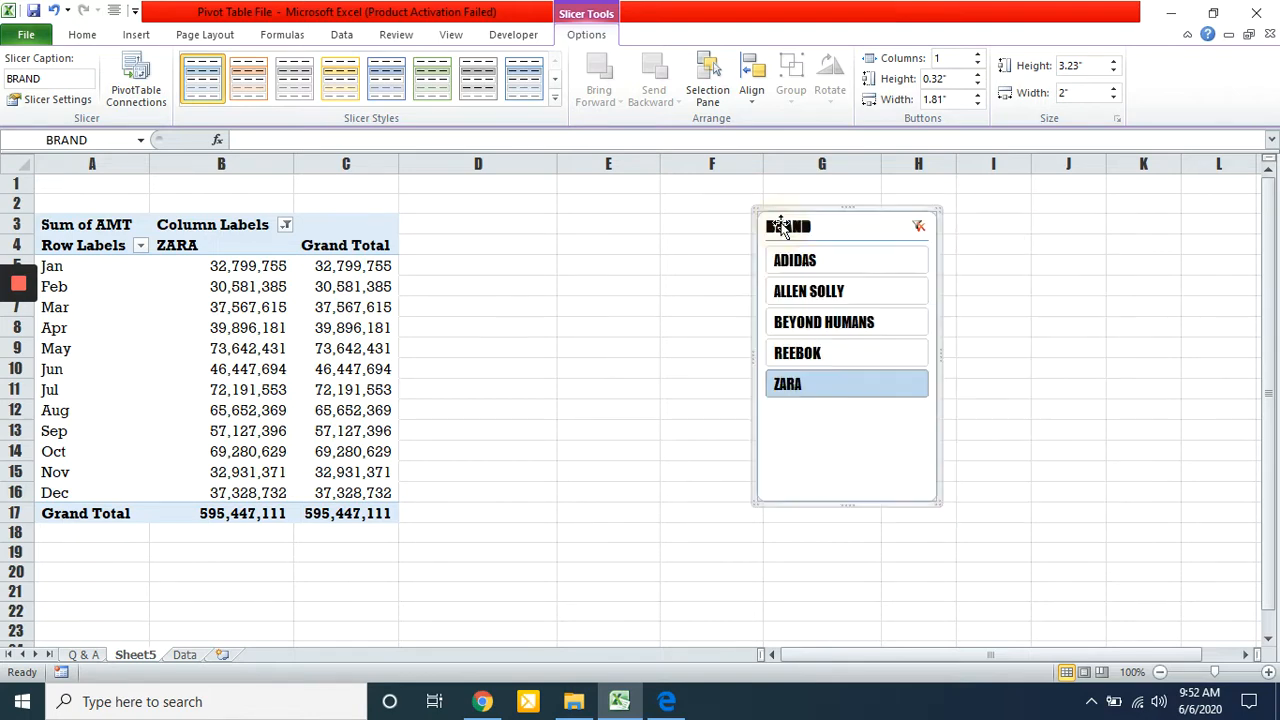
Replace MONTH with Region as the PivotTable's row field.
left_click(173, 321)
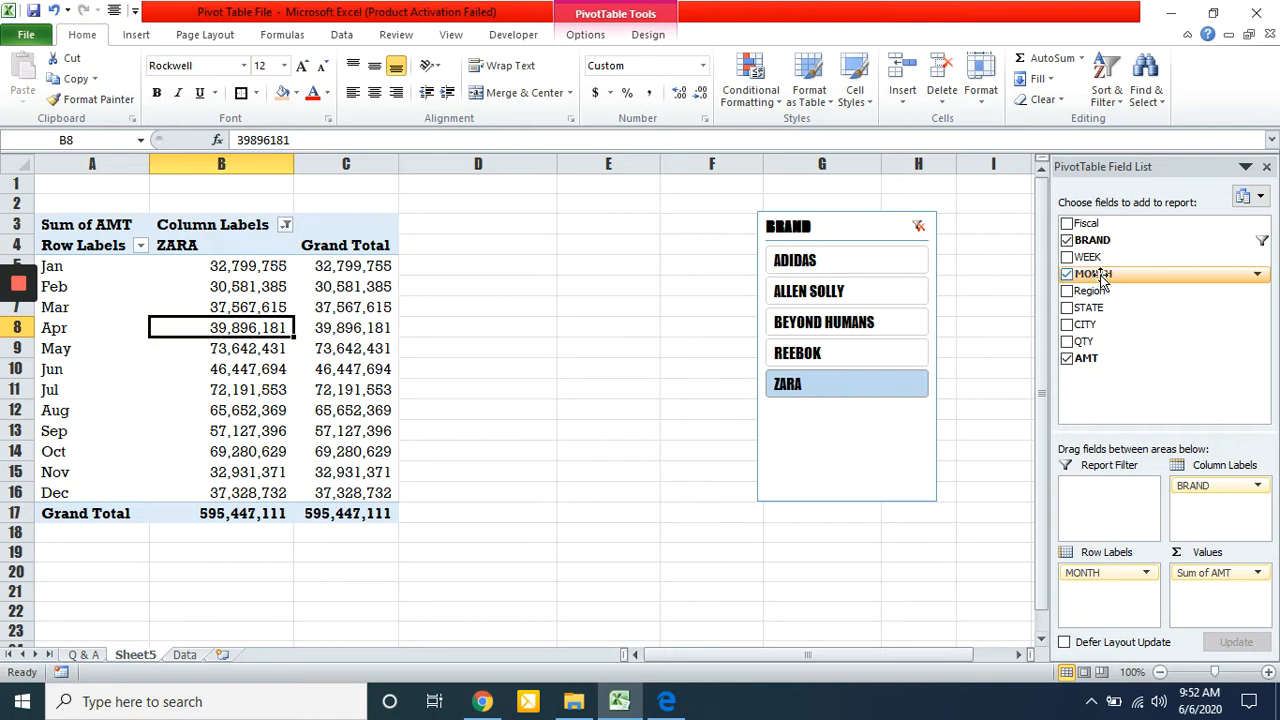
left_click(1067, 275)
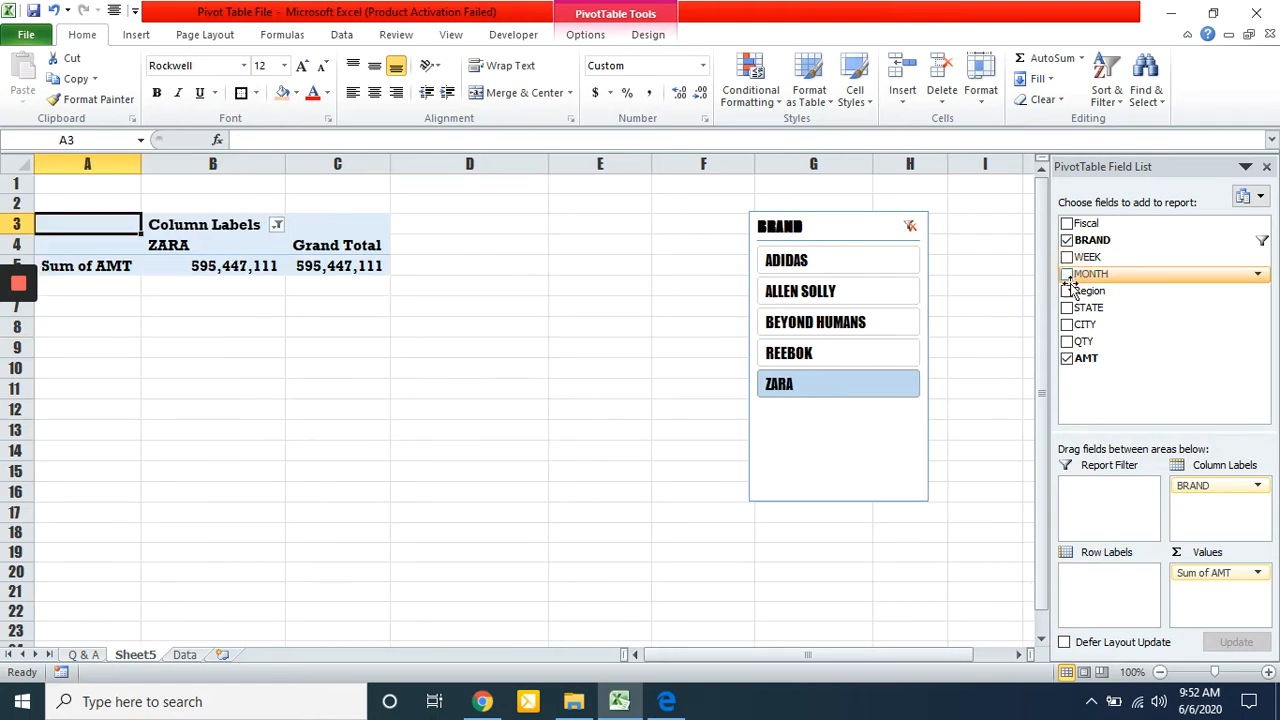
left_click(1067, 291)
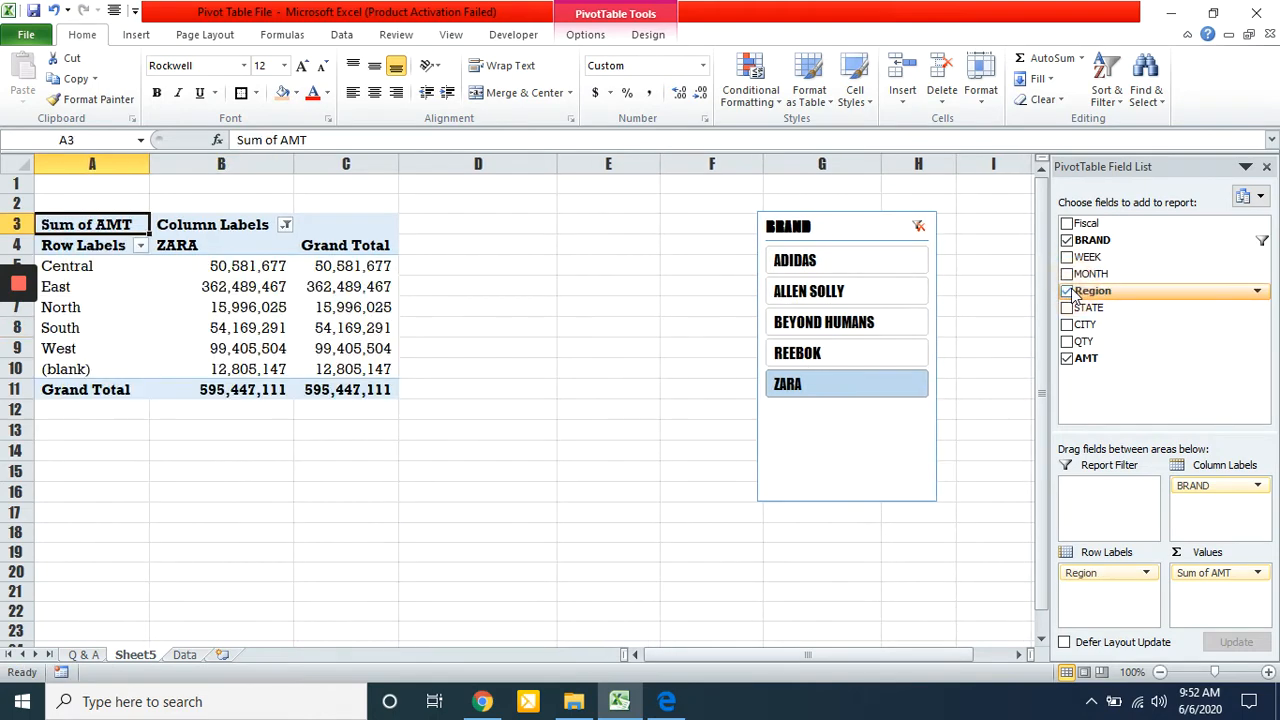
Filter the regional PivotTable by ADIDAS, BEYOND HUMANS and REEBOK with the BRAND slicer, one brand at a time.
left_click(818, 263)
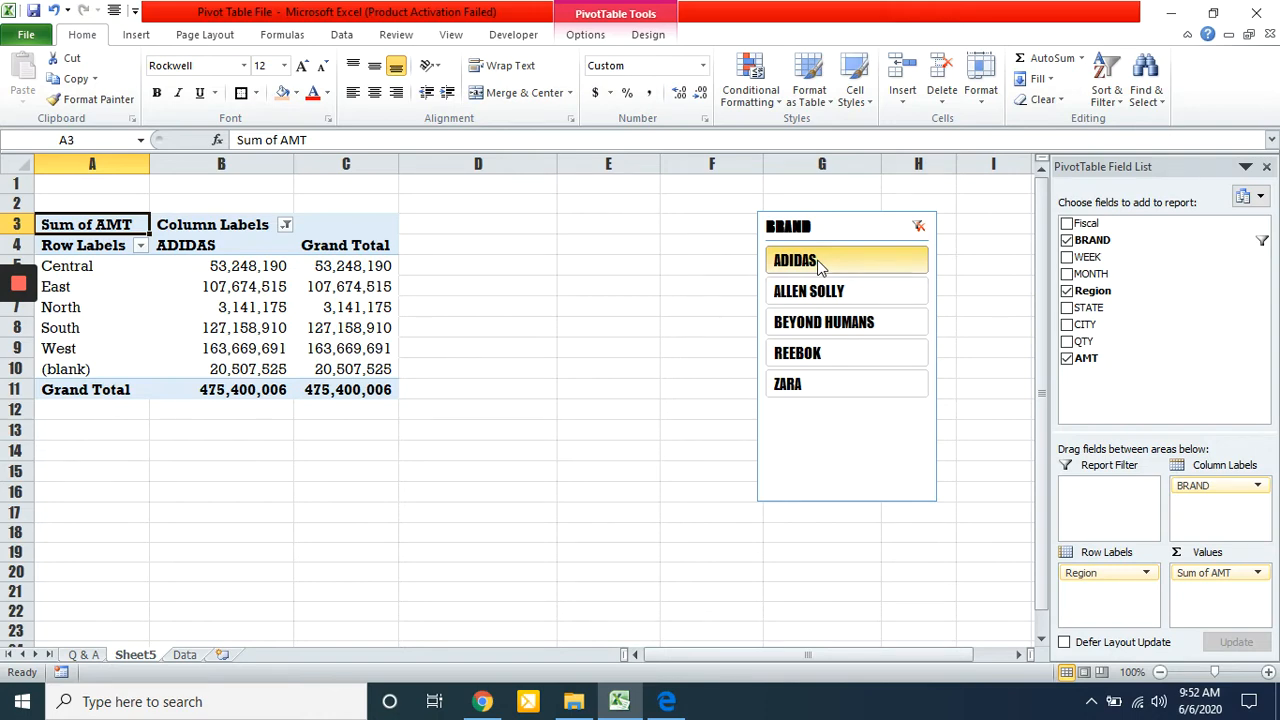
left_click(818, 320)
left_click(815, 355)
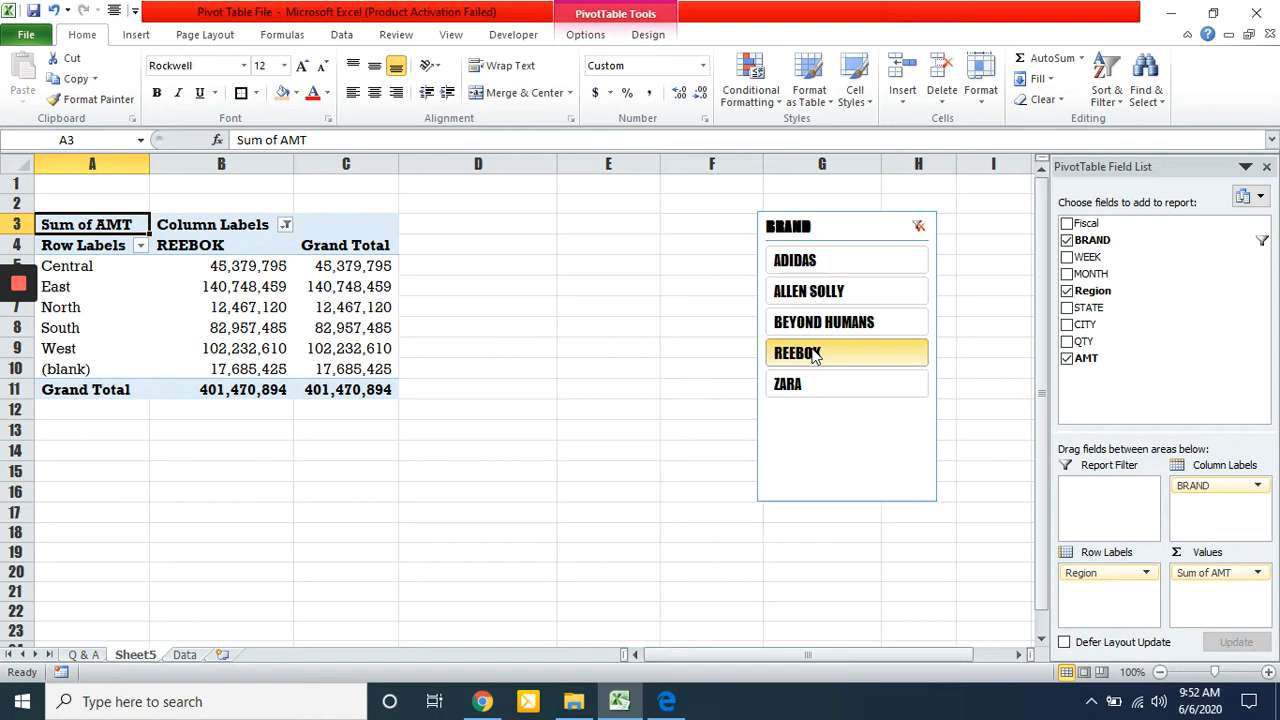
Move the BRAND slicer next to the PivotTable, over columns D and E, and filter the table by ADIDAS.
left_click(801, 227)
left_click_drag(801, 227, 577, 233)
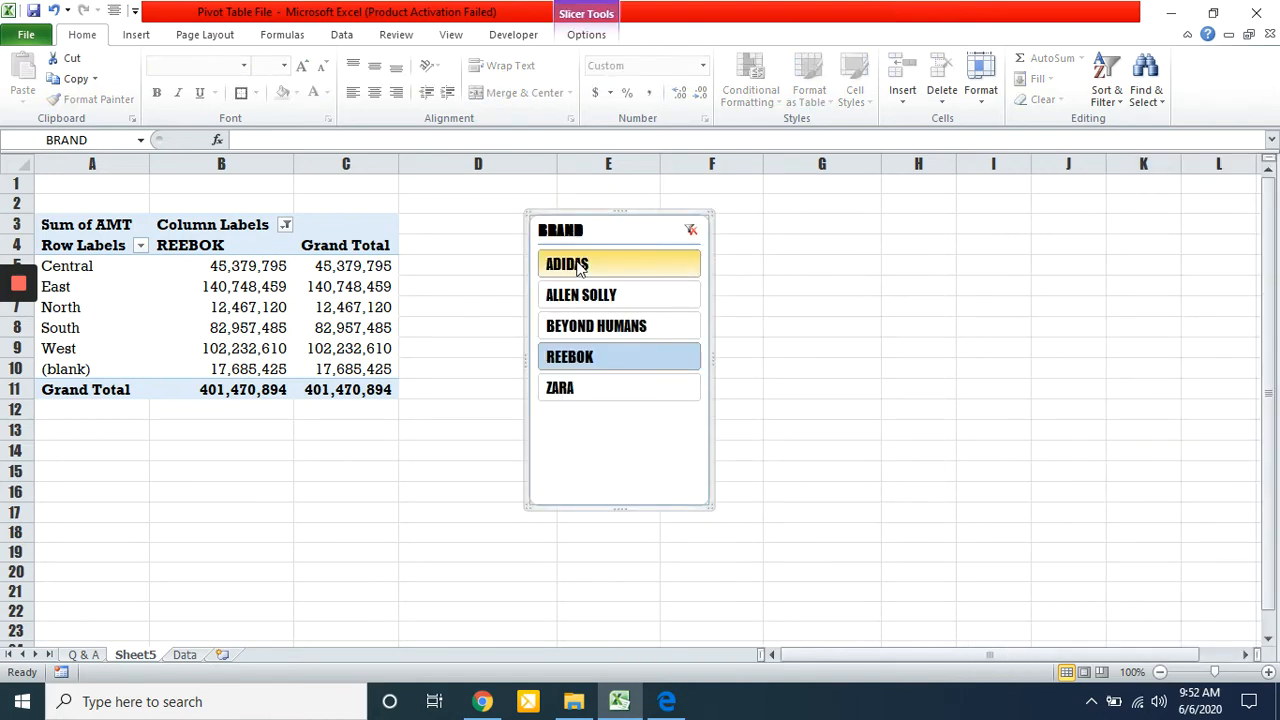
left_click(578, 266)
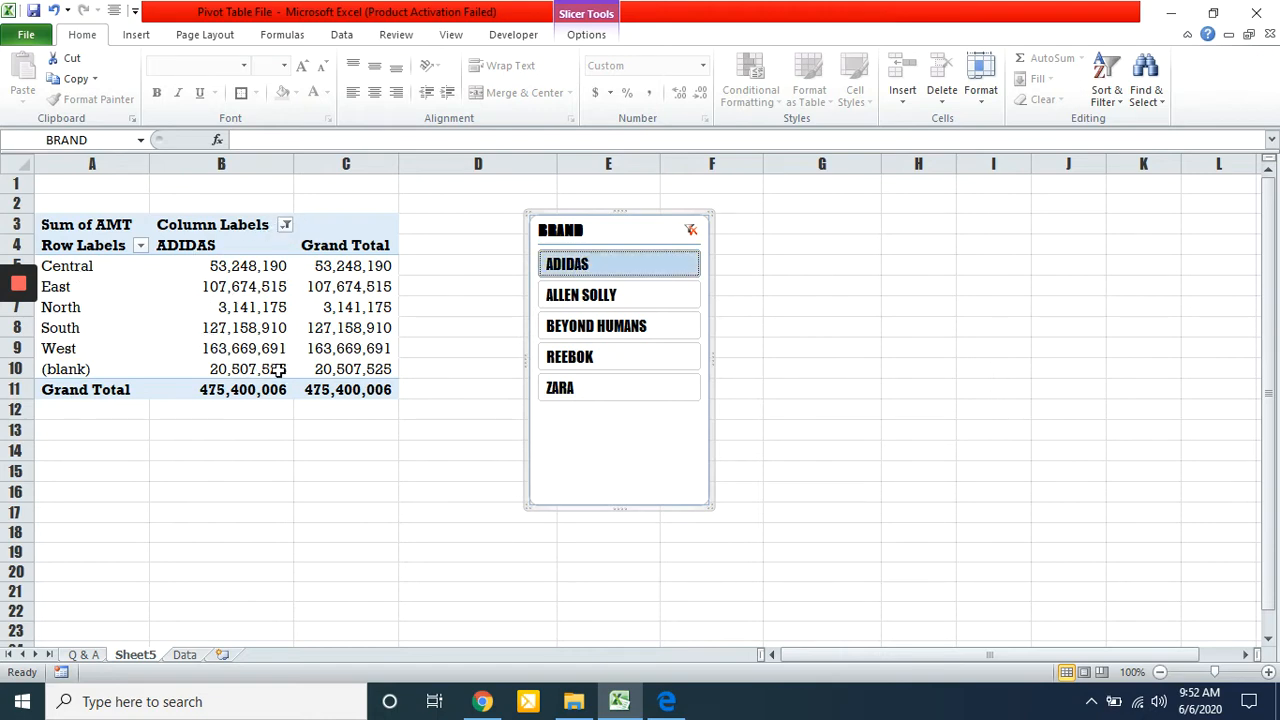
mouse_move(200, 268)
left_click_drag(586, 228, 536, 218)
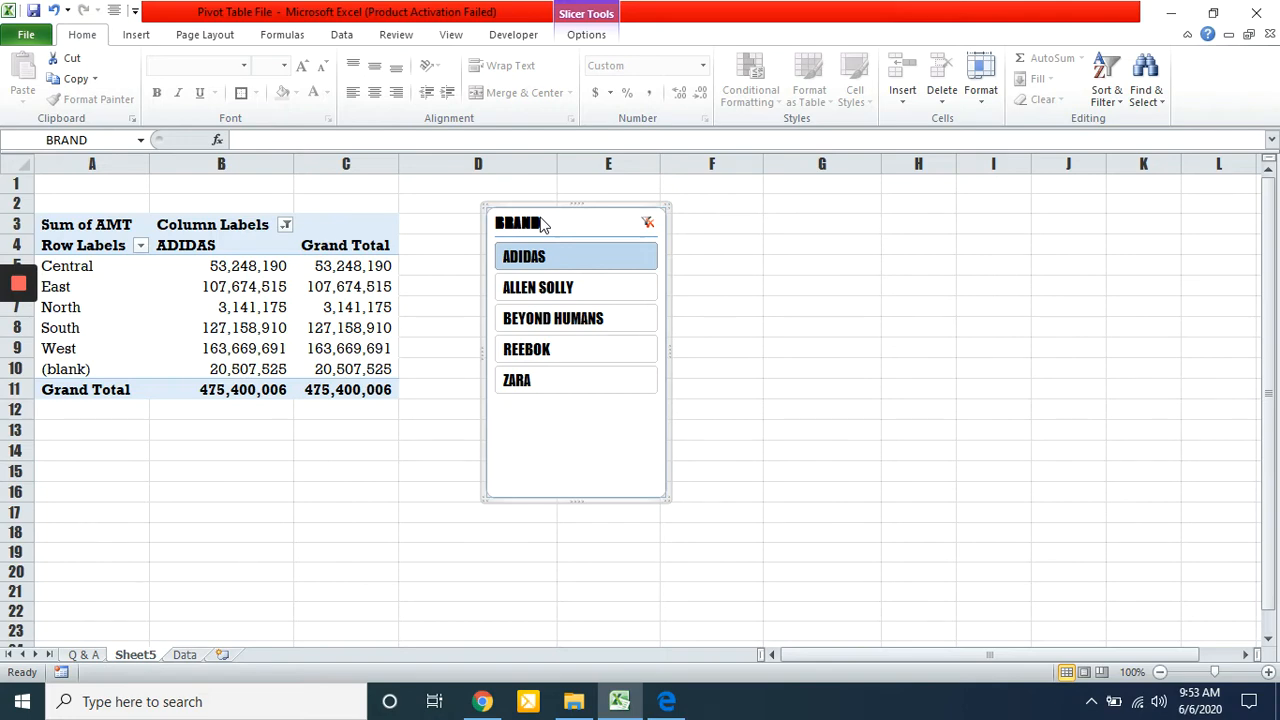
Insert a slicer for the MONTH field of the PivotTable.
left_click(184, 320)
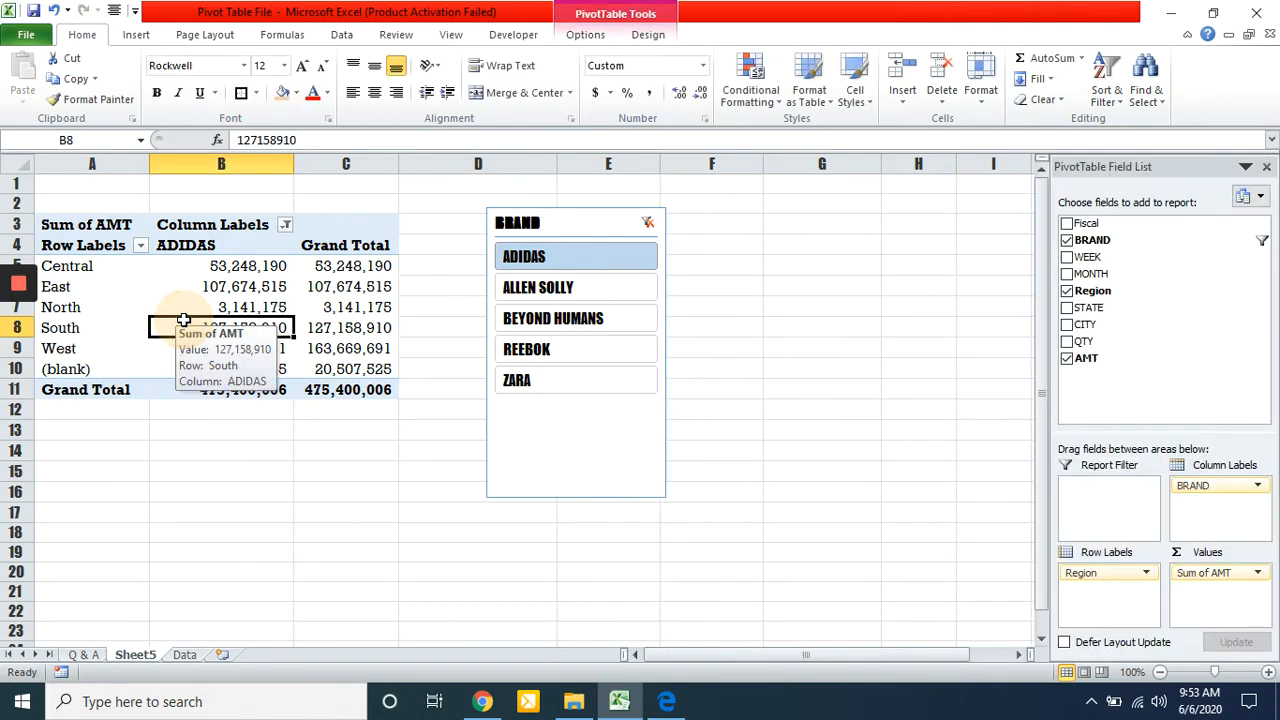
left_click(577, 37)
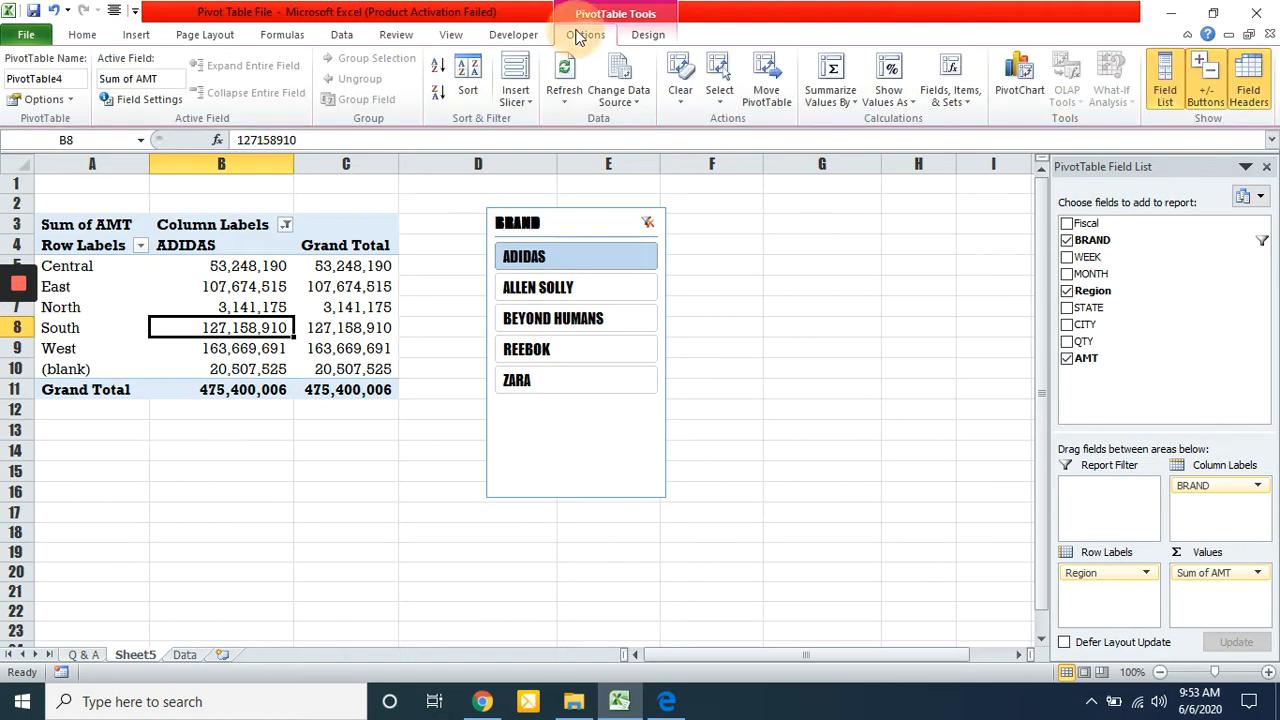
left_click(518, 77)
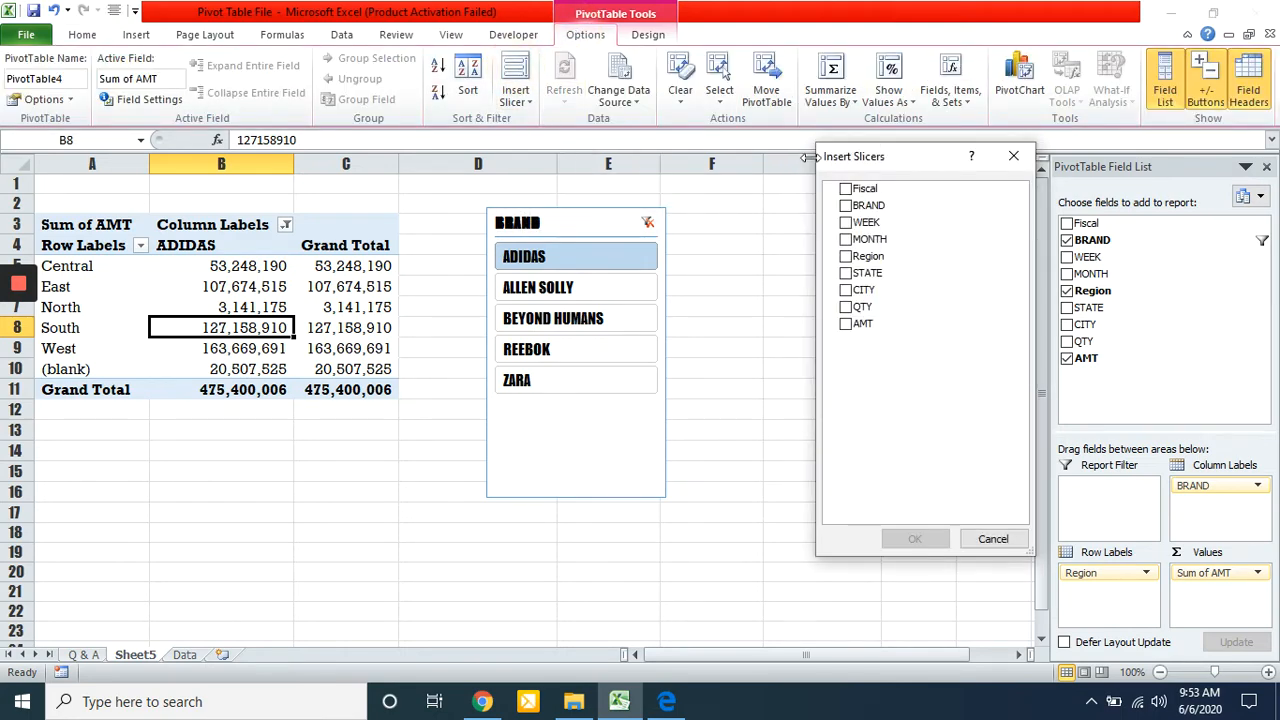
left_click(848, 241)
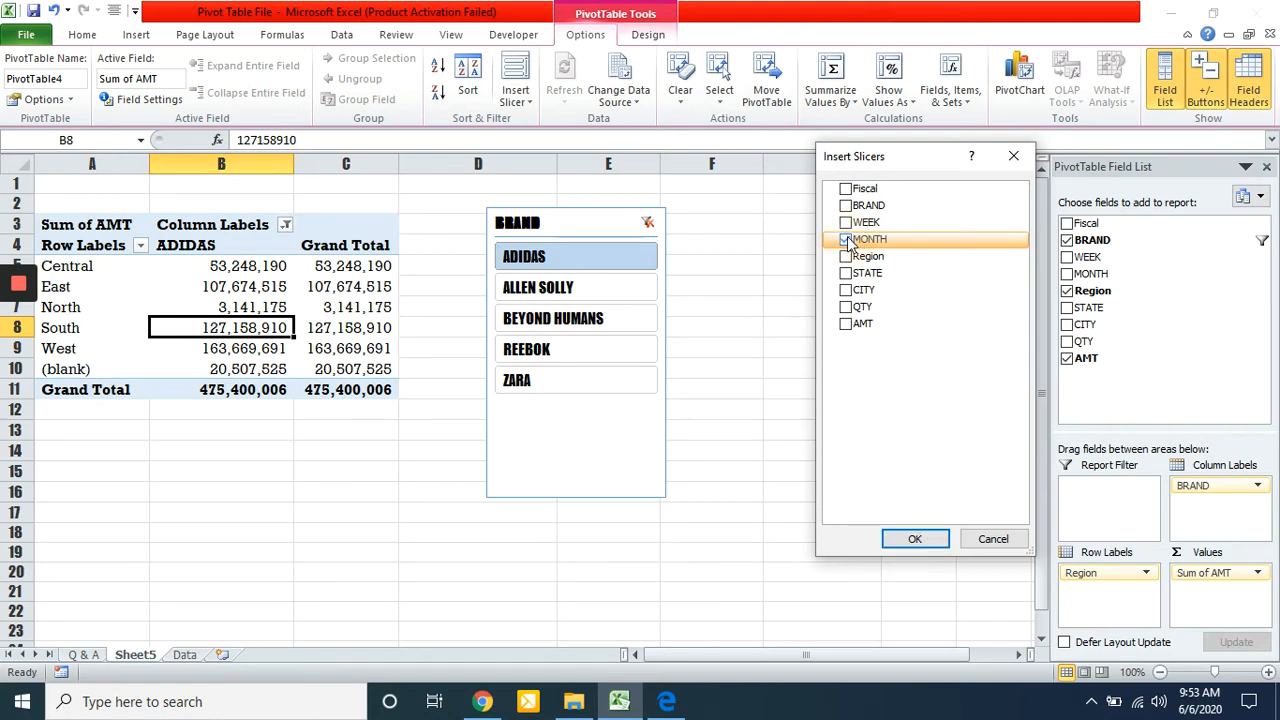
left_click(916, 540)
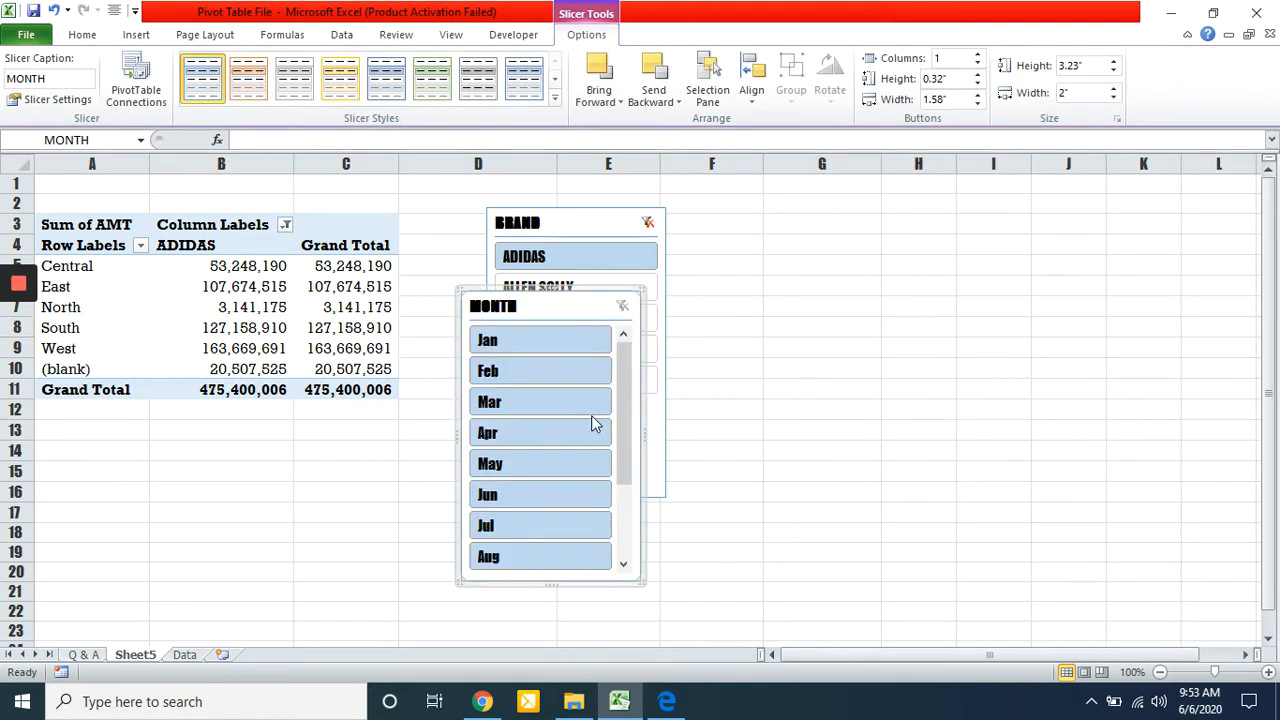
Place the MONTH slicer beside the BRAND slicer, level with it, and widen it to about 3.13".
left_click(541, 301)
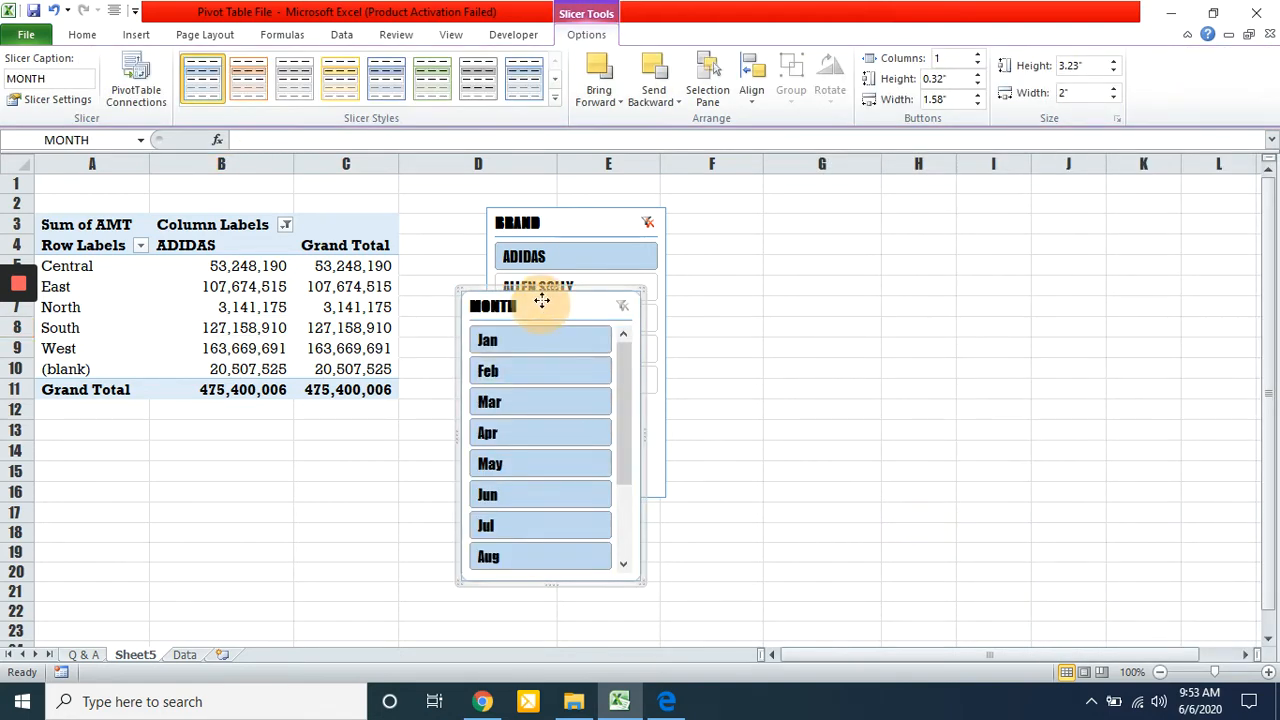
left_click_drag(541, 301, 768, 221)
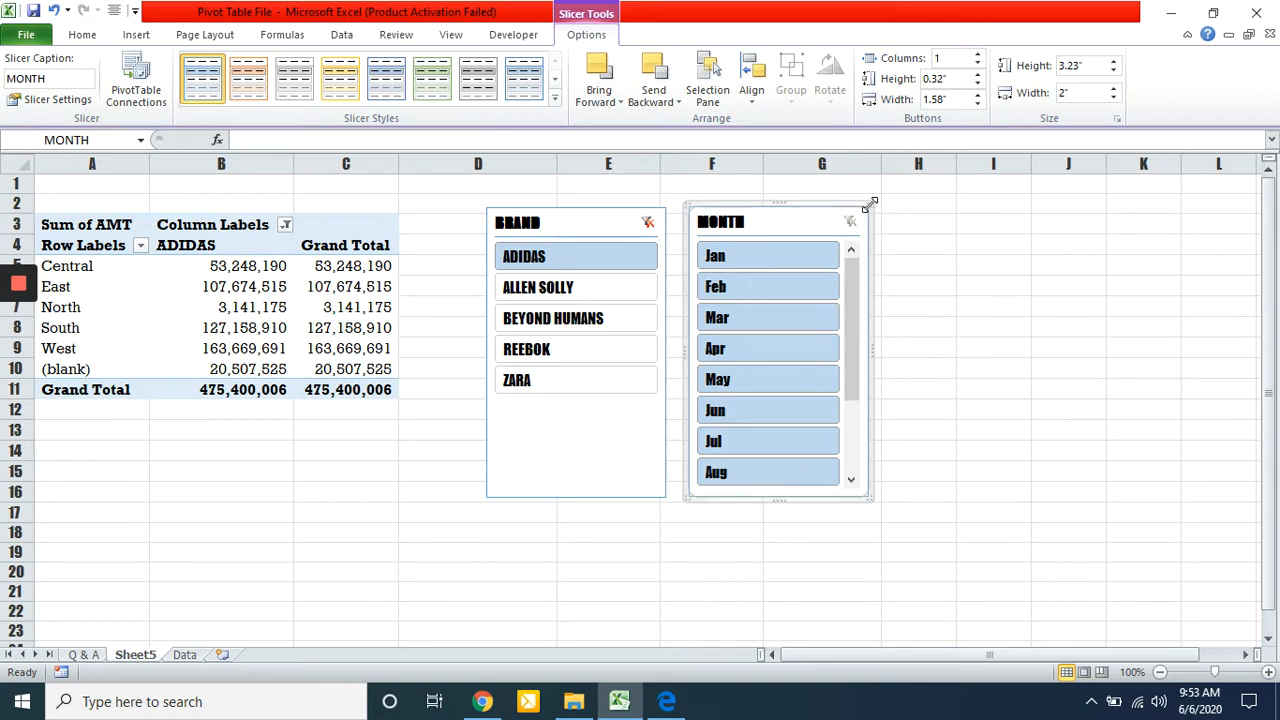
left_click_drag(870, 204, 970, 207)
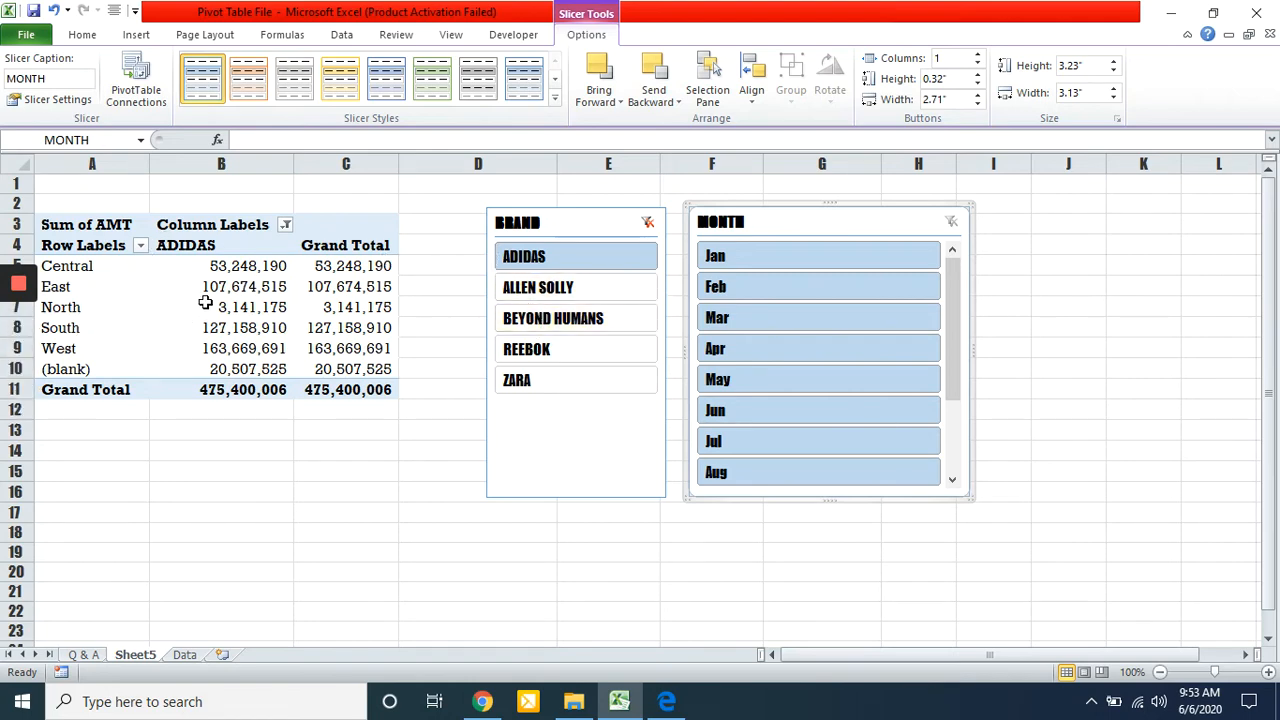
Filter the ADIDAS amounts by Jan and Feb in turn with the MONTH slicer.
left_click(735, 258)
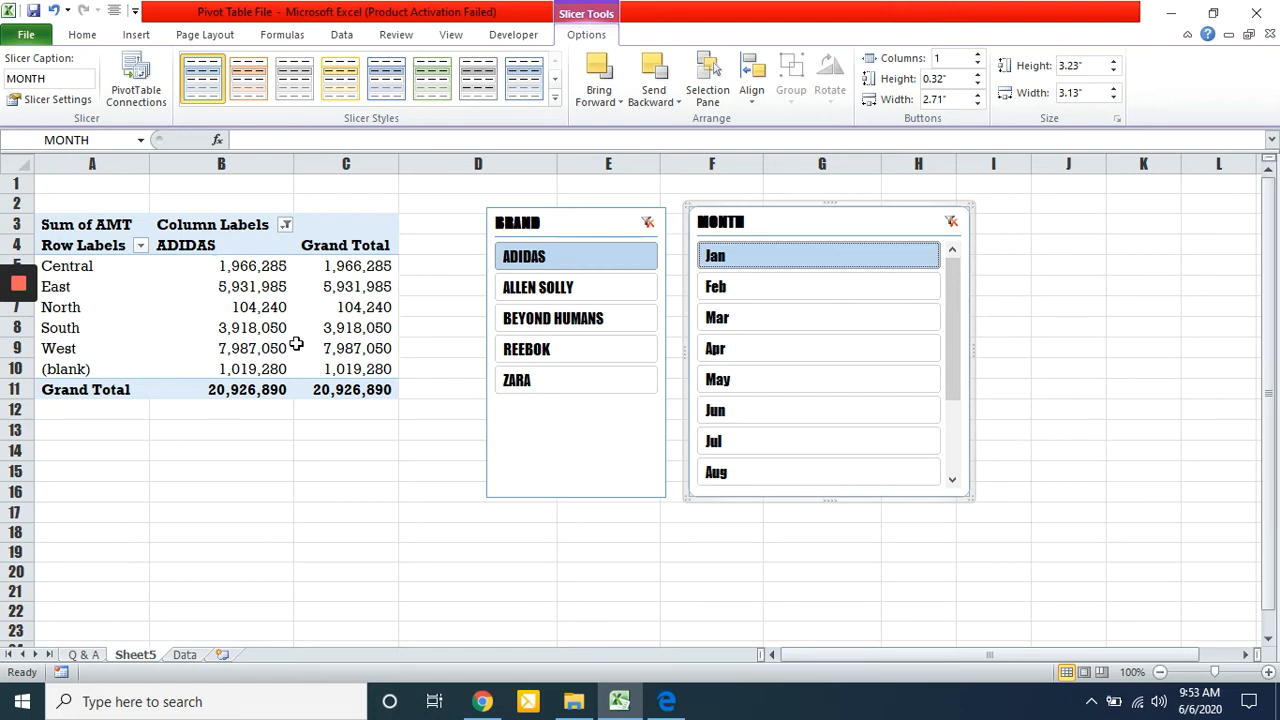
mouse_move(229, 265)
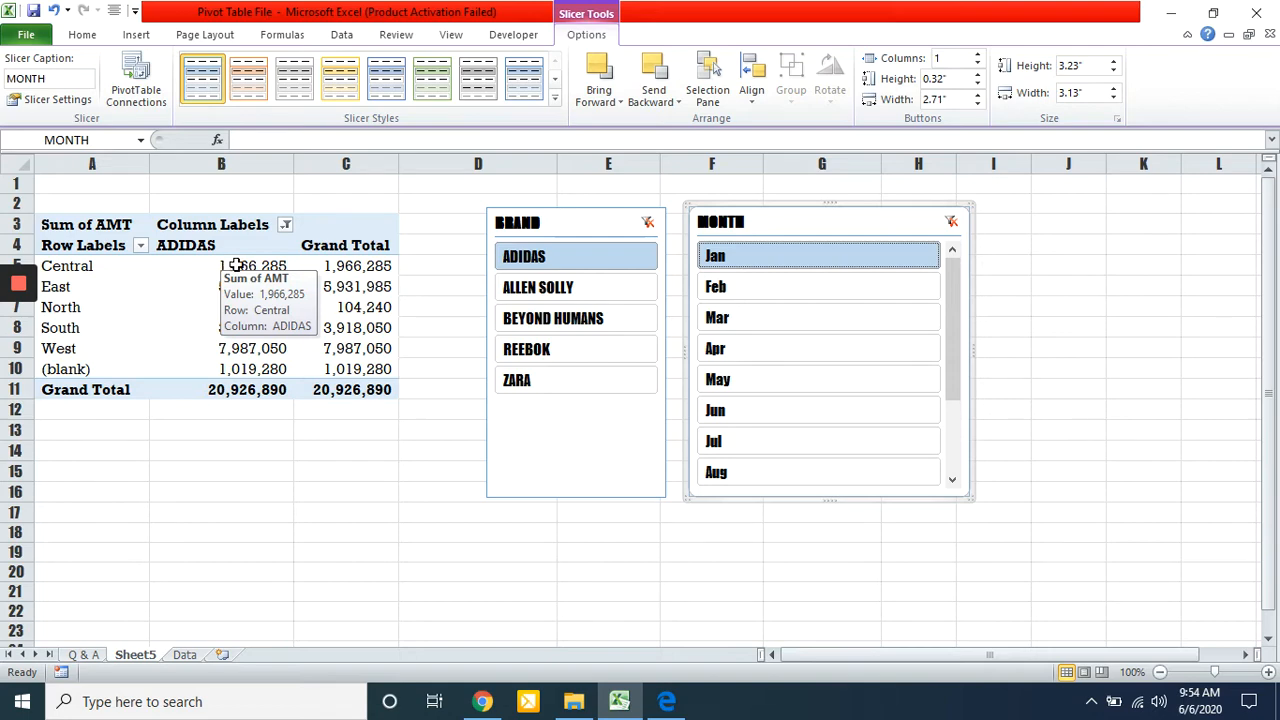
left_click(733, 287)
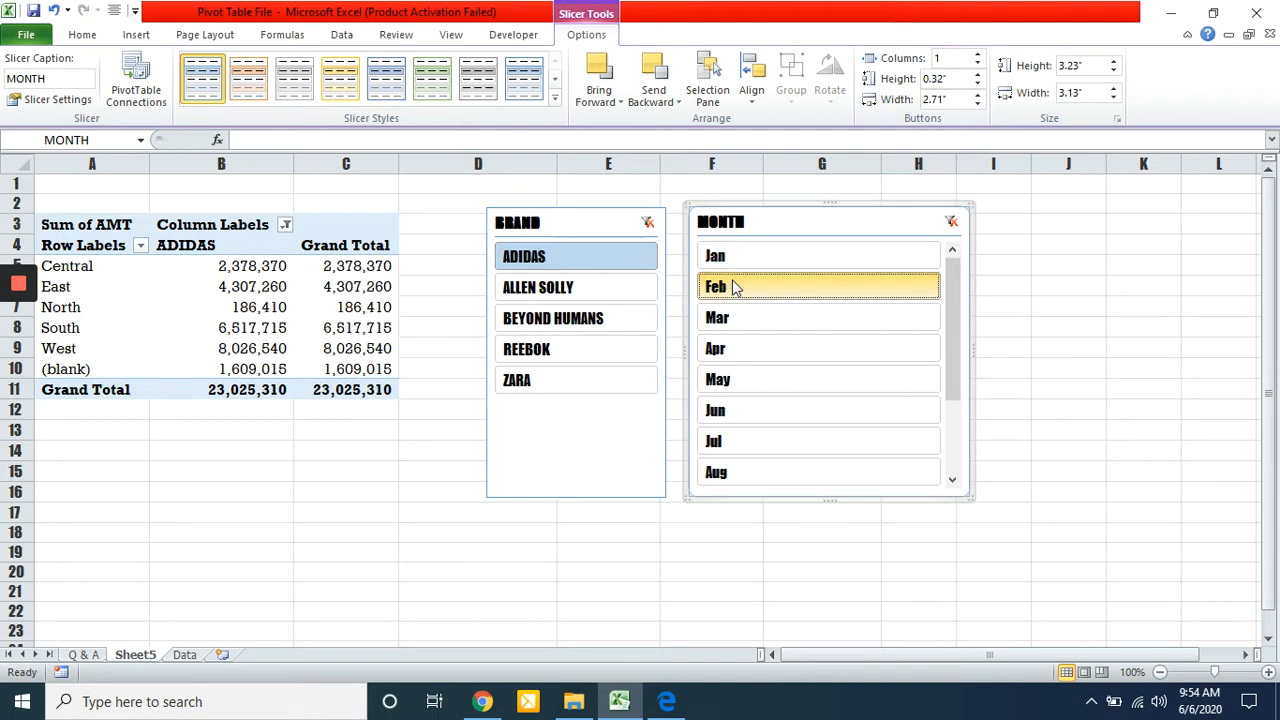
Switch the brand filter to REEBOK, then ZARA, and set the month filter to May.
left_click(553, 350)
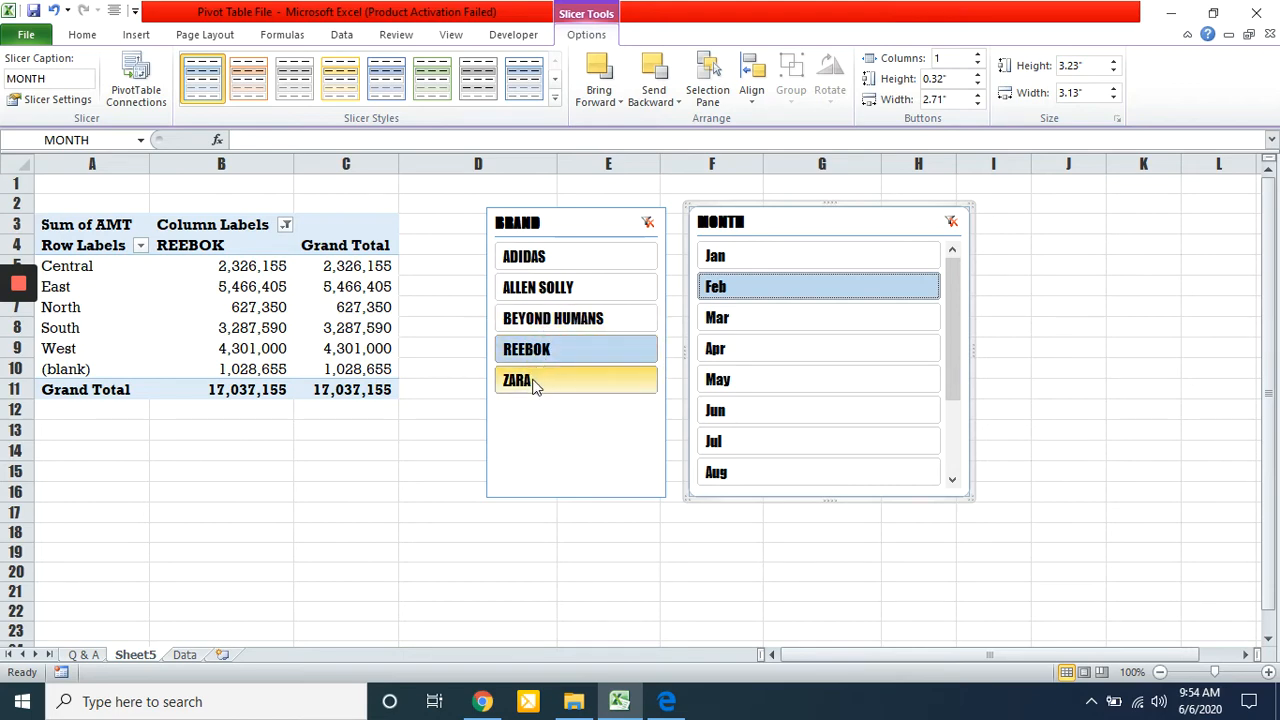
left_click(533, 384)
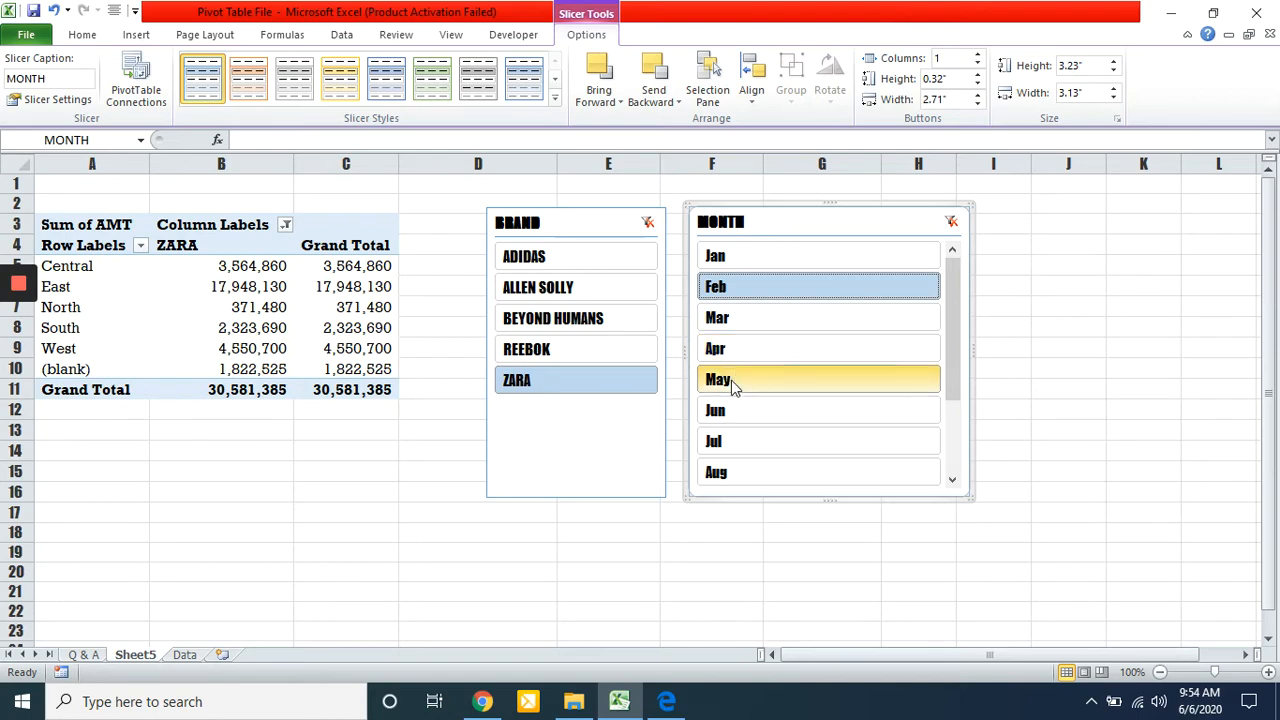
left_click(731, 380)
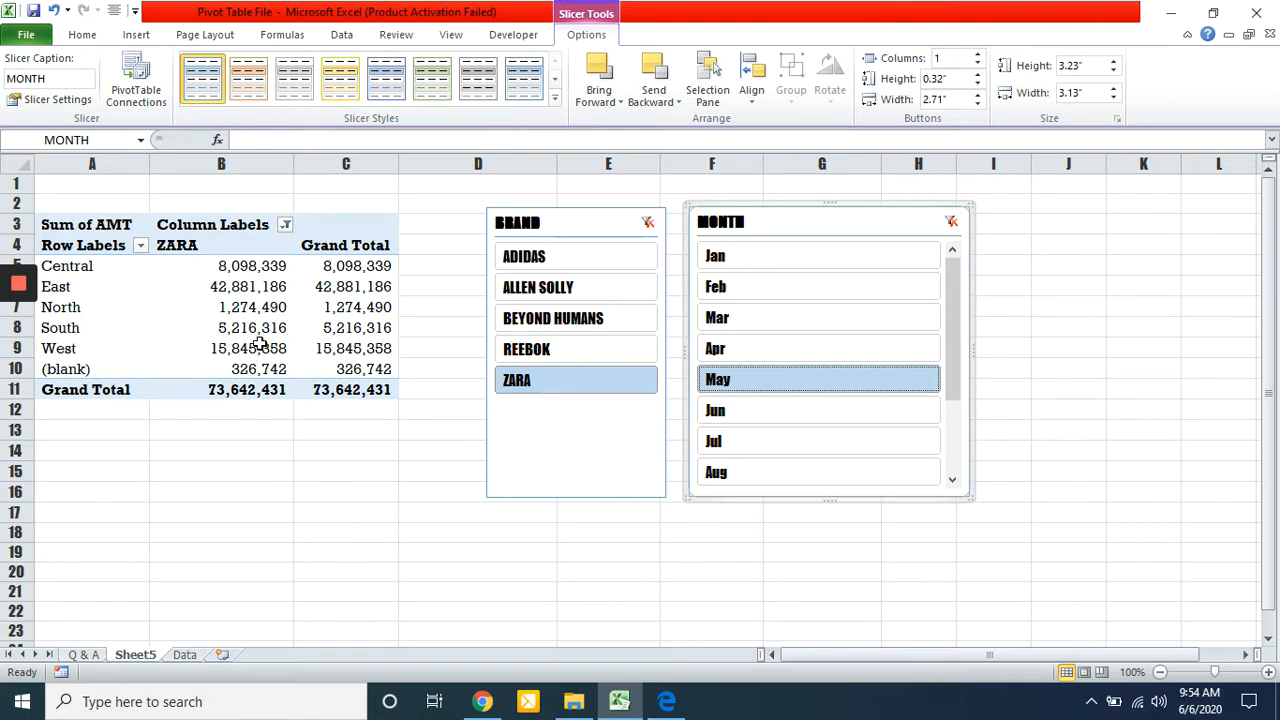
mouse_move(259, 342)
mouse_move(295, 370)
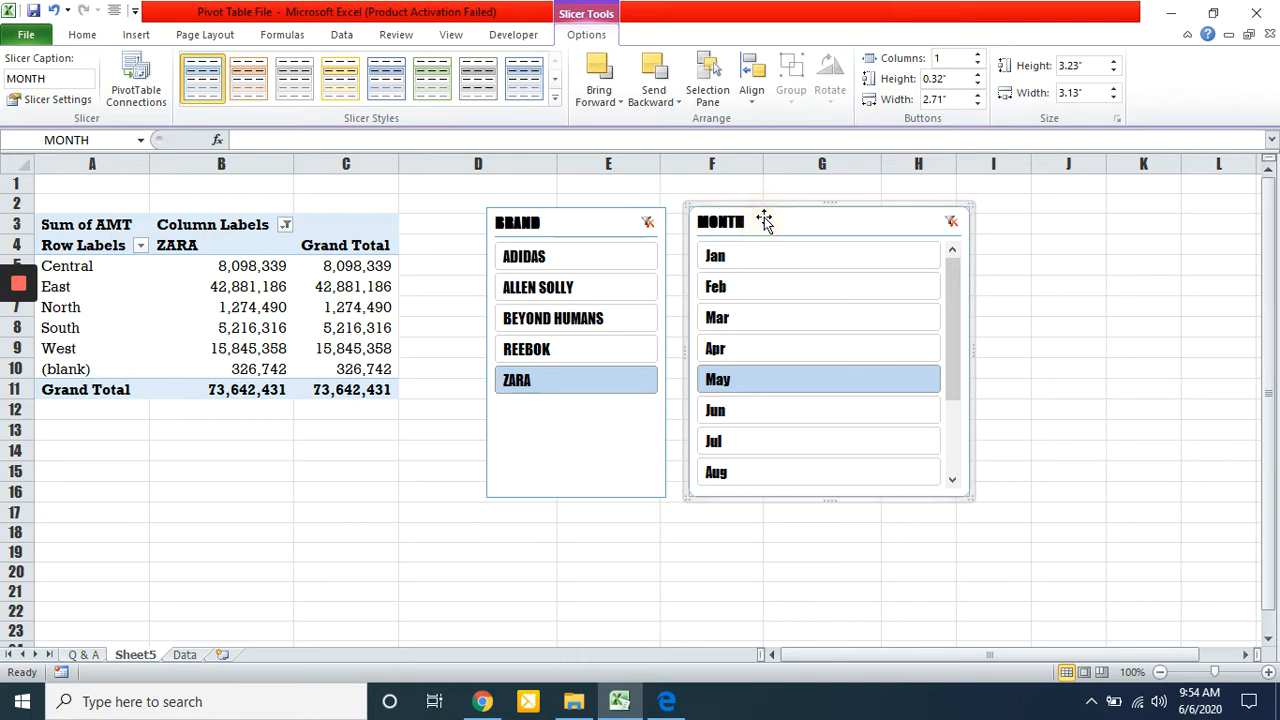
Delete the MONTH slicer and move the BRAND slicer up to the first row of the sheet.
key("Delete")
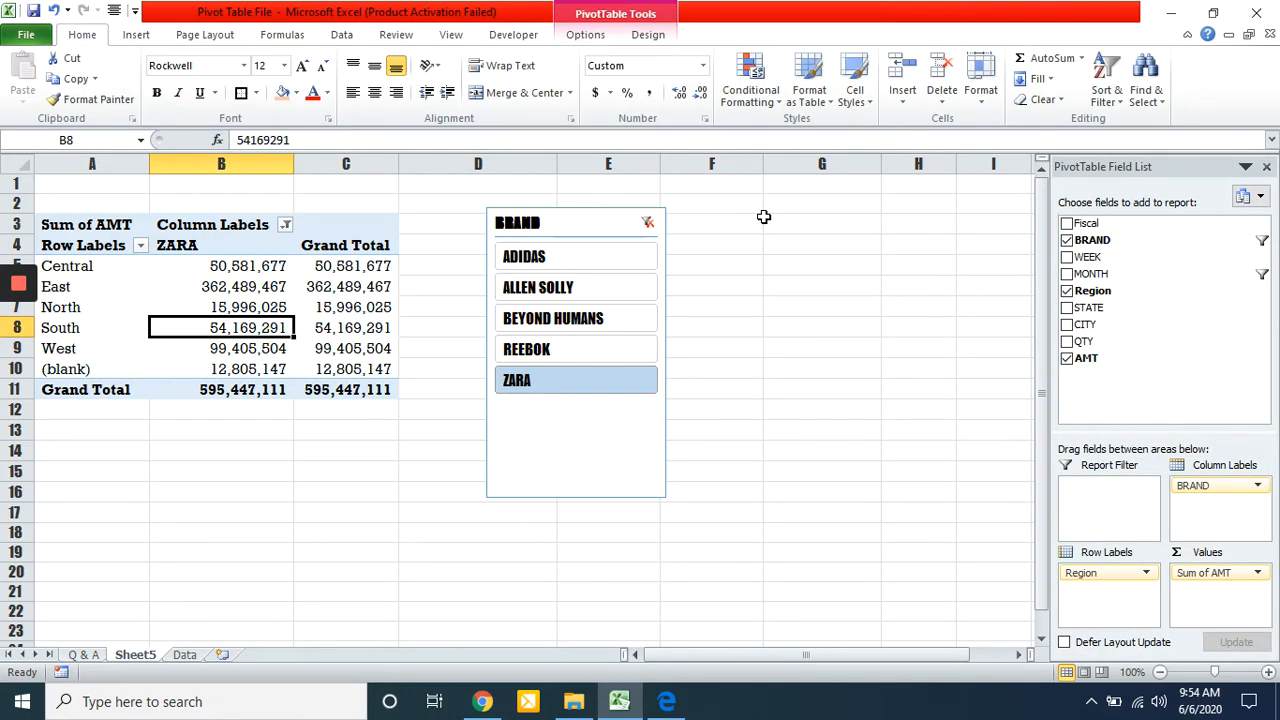
left_click(591, 216)
left_click_drag(591, 216, 585, 191)
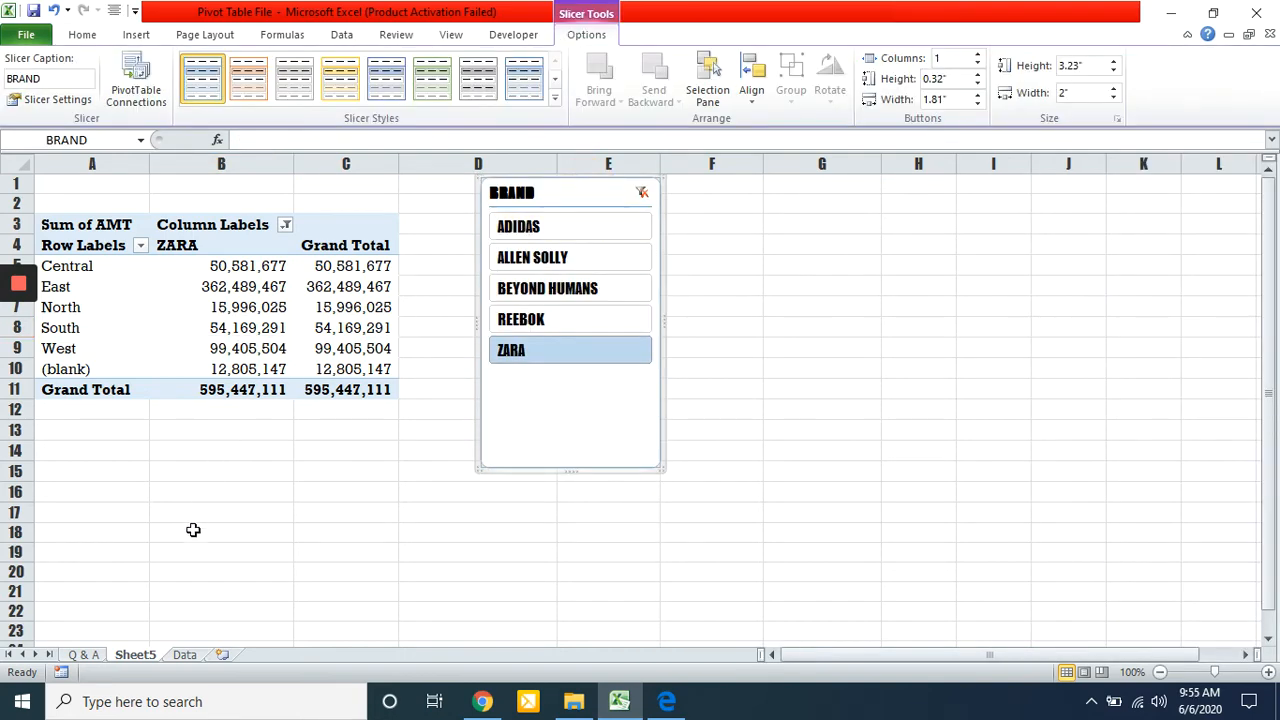
Create a second PivotTable from the Data sheet range A3:I28606, placed on the existing Sheet5 at cell A16.
left_click(195, 656)
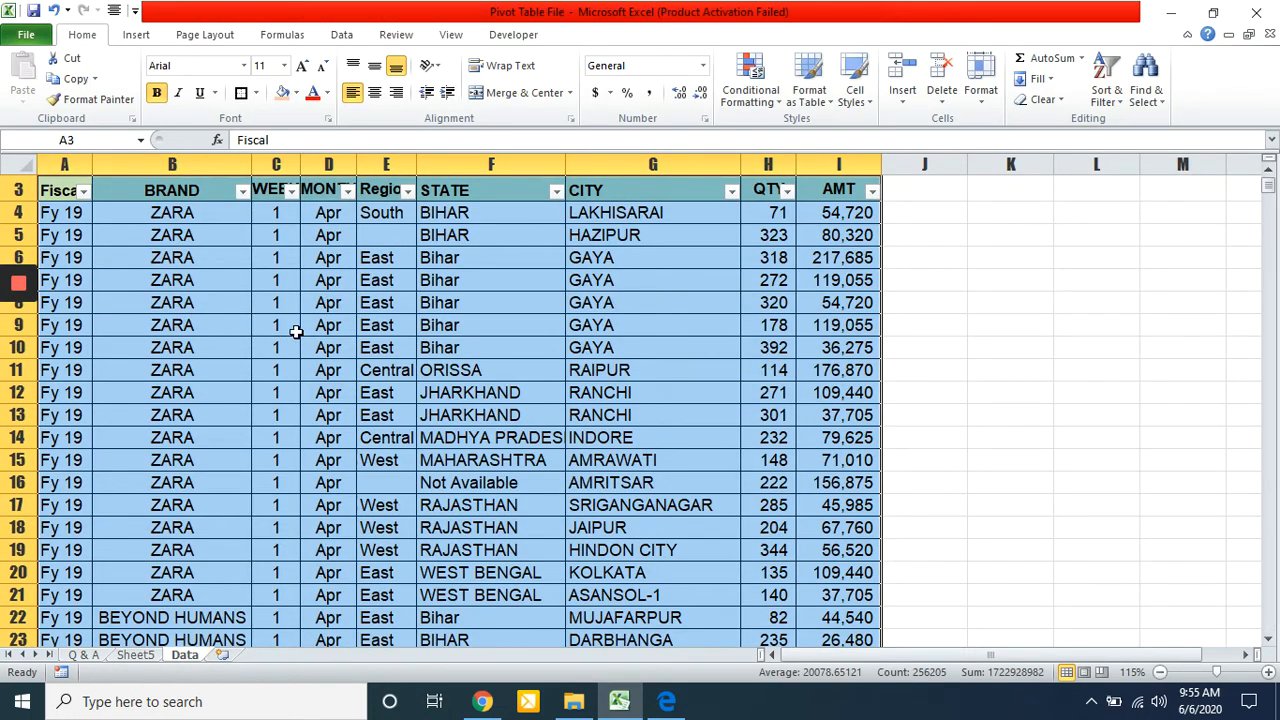
left_click(138, 38)
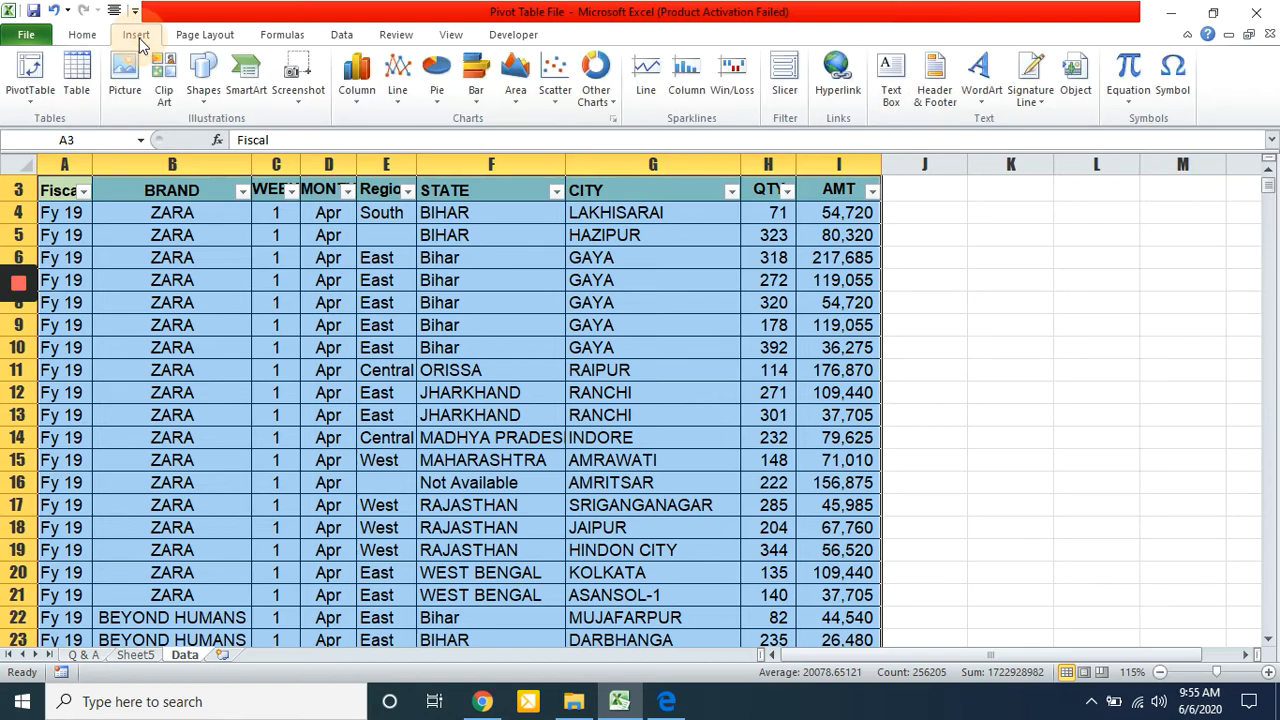
left_click(28, 100)
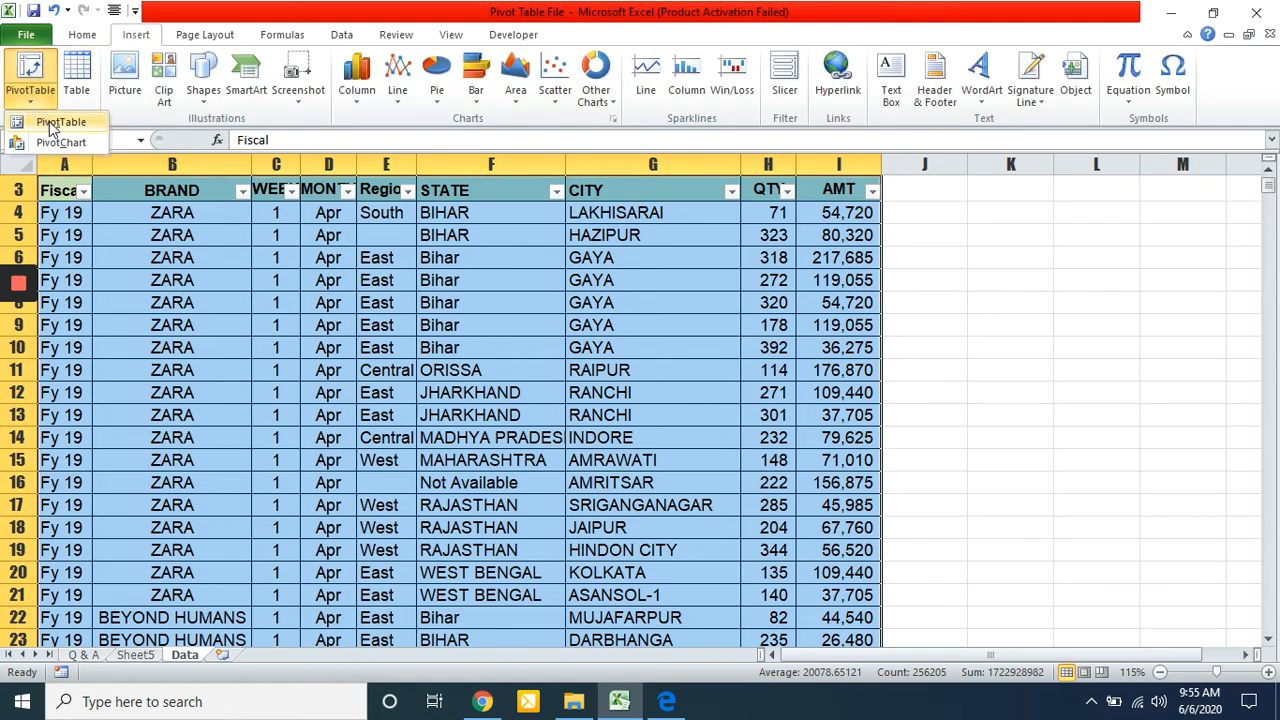
left_click(55, 122)
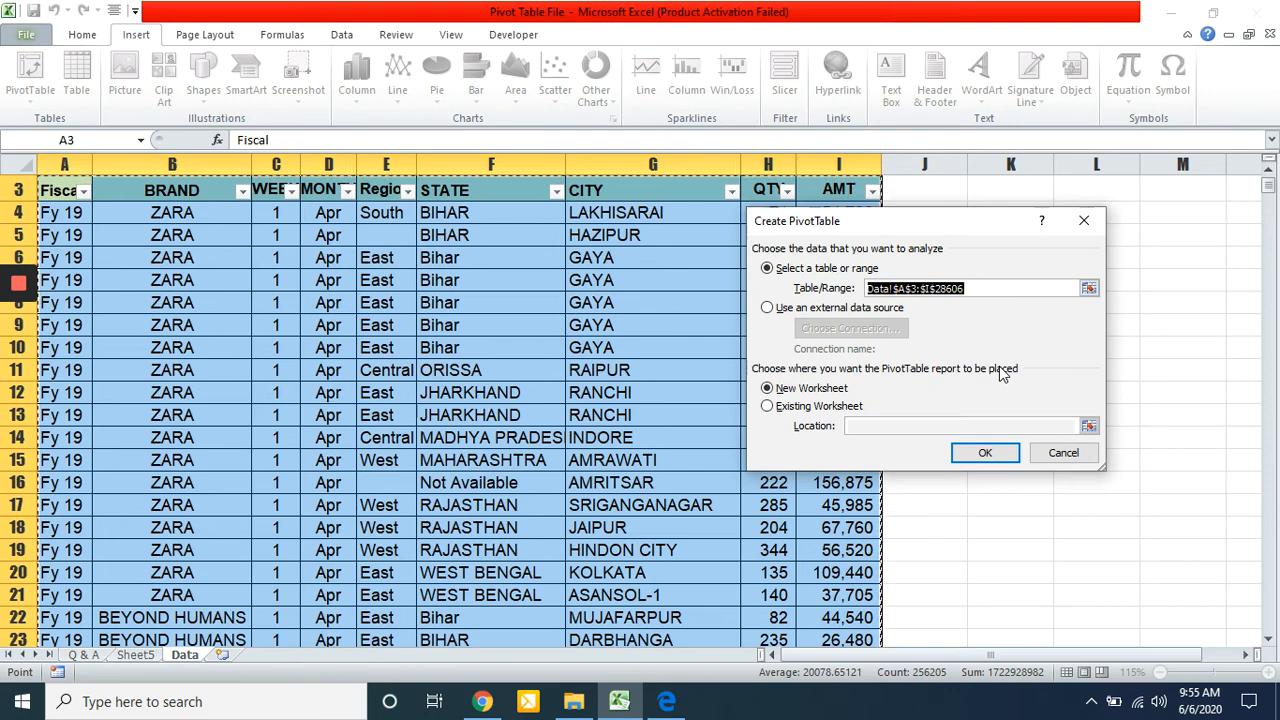
left_click(790, 408)
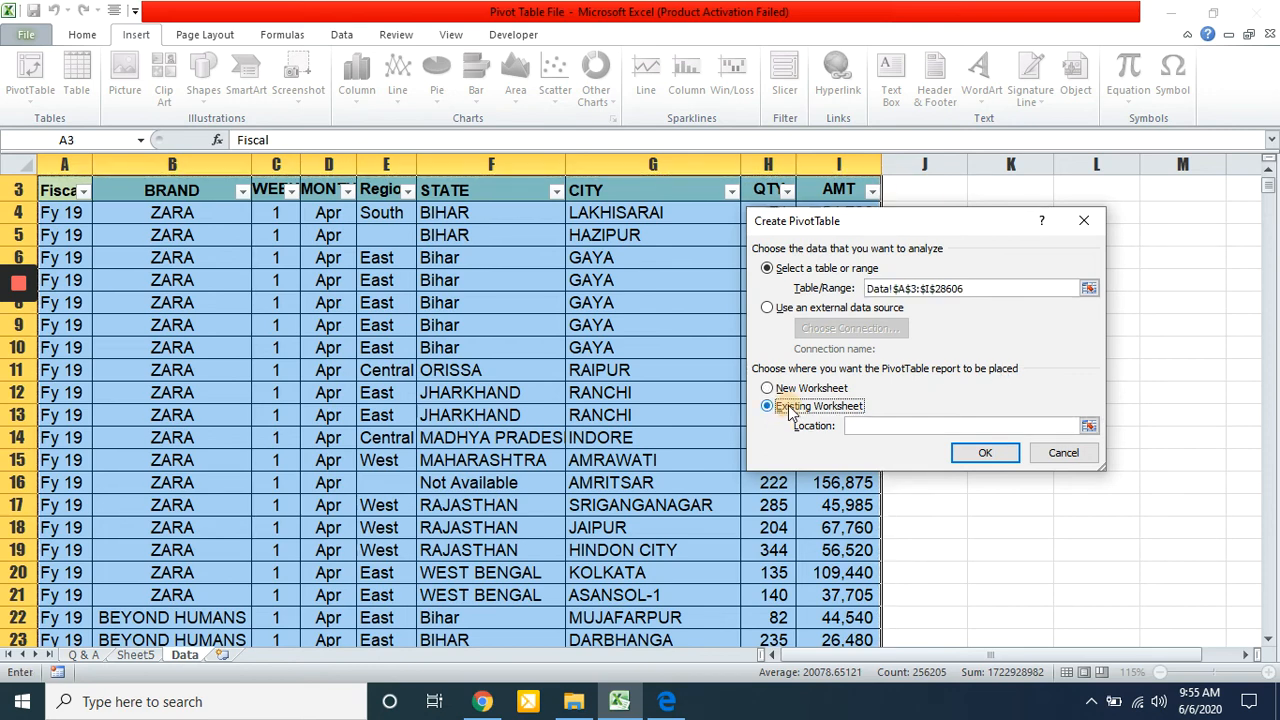
left_click(874, 426)
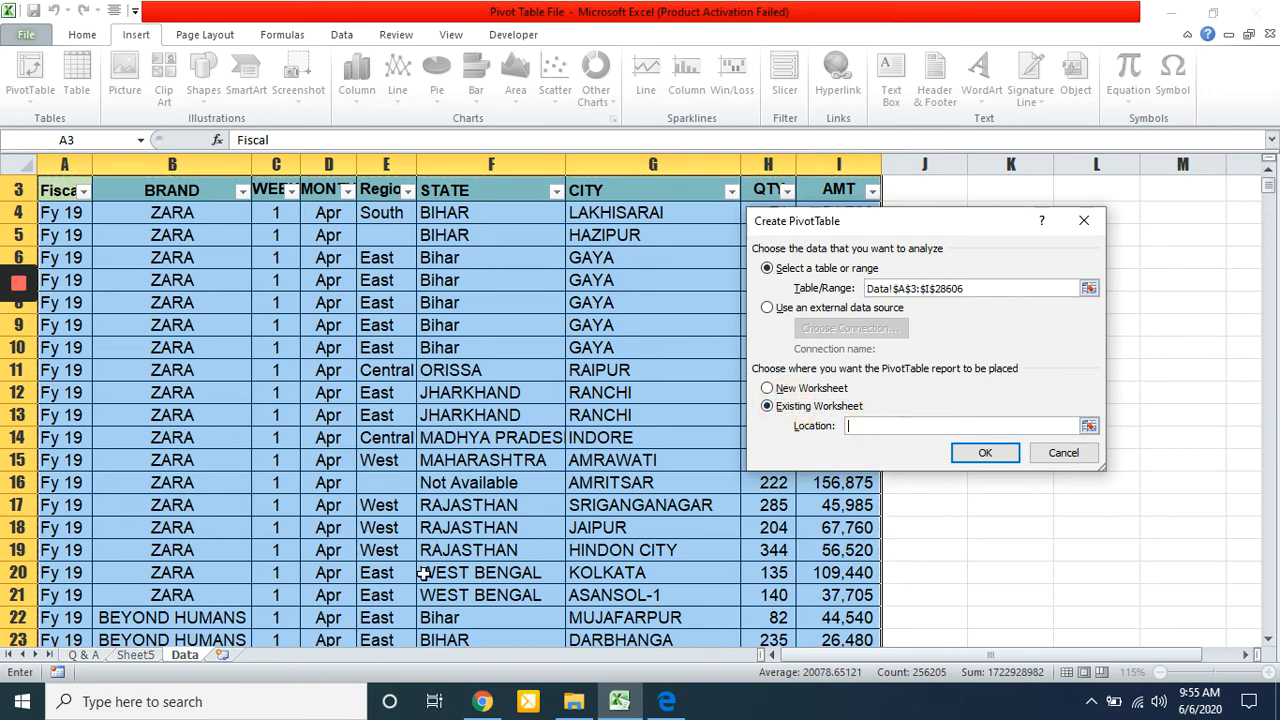
left_click(136, 655)
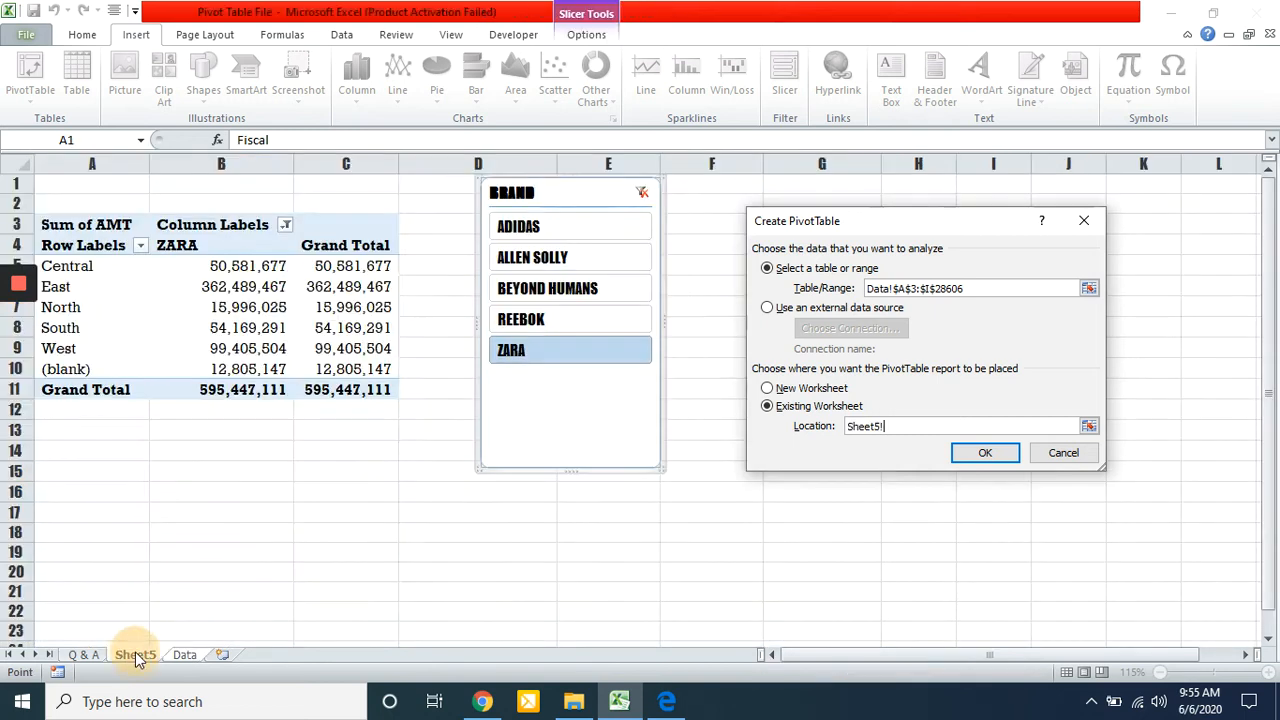
left_click(70, 492)
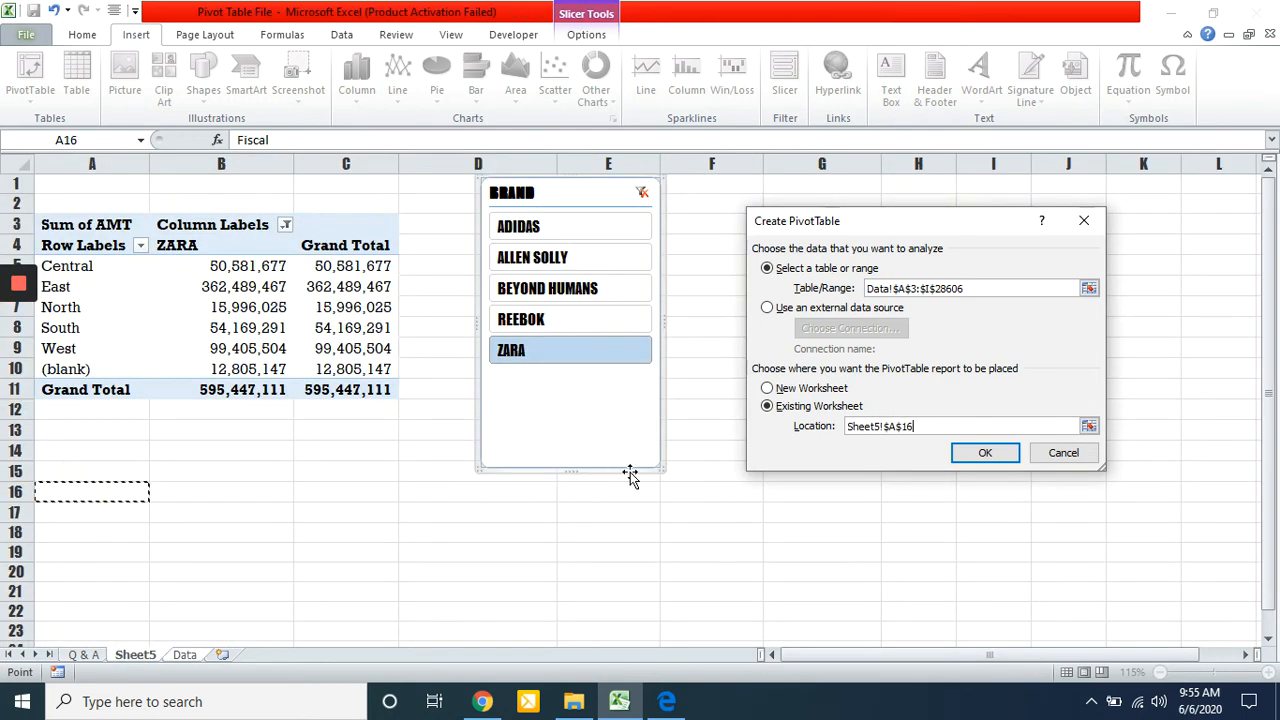
left_click(982, 454)
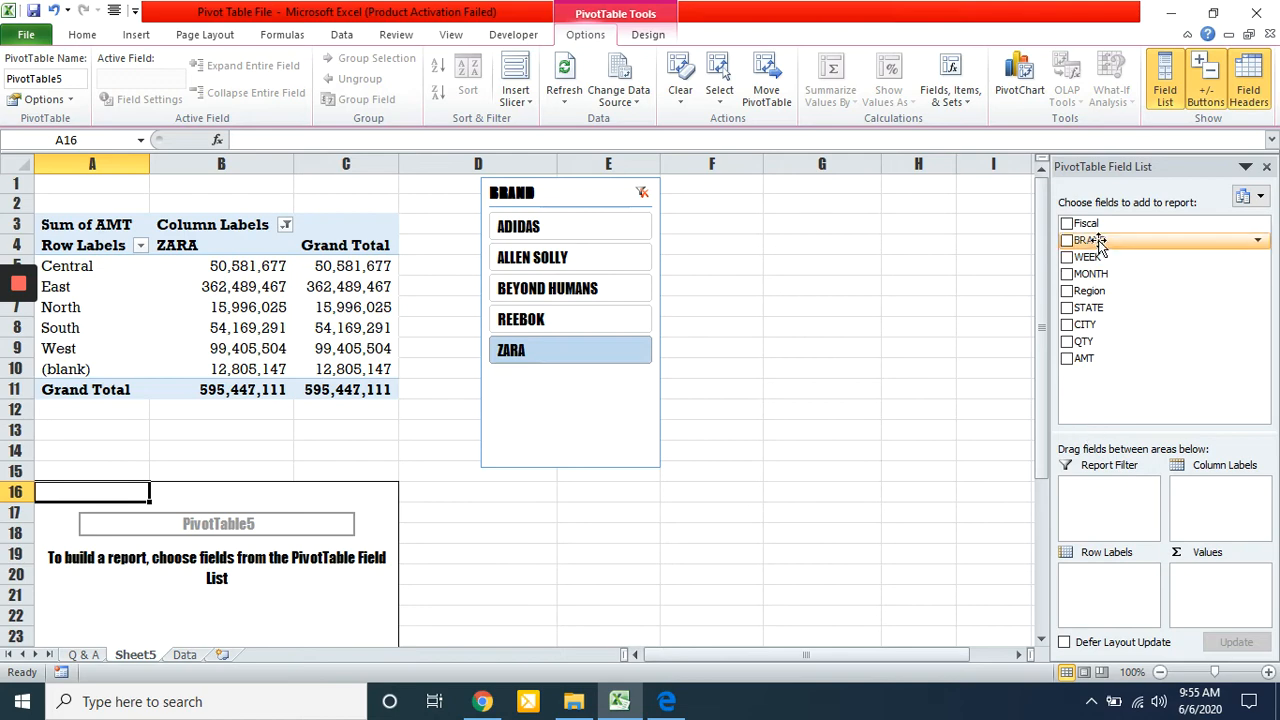
Lay out the new PivotTable with BRAND as columns, MONTH as rows and AMT as values, and widen column C to fit its amounts.
left_click_drag(1097, 241, 1211, 497)
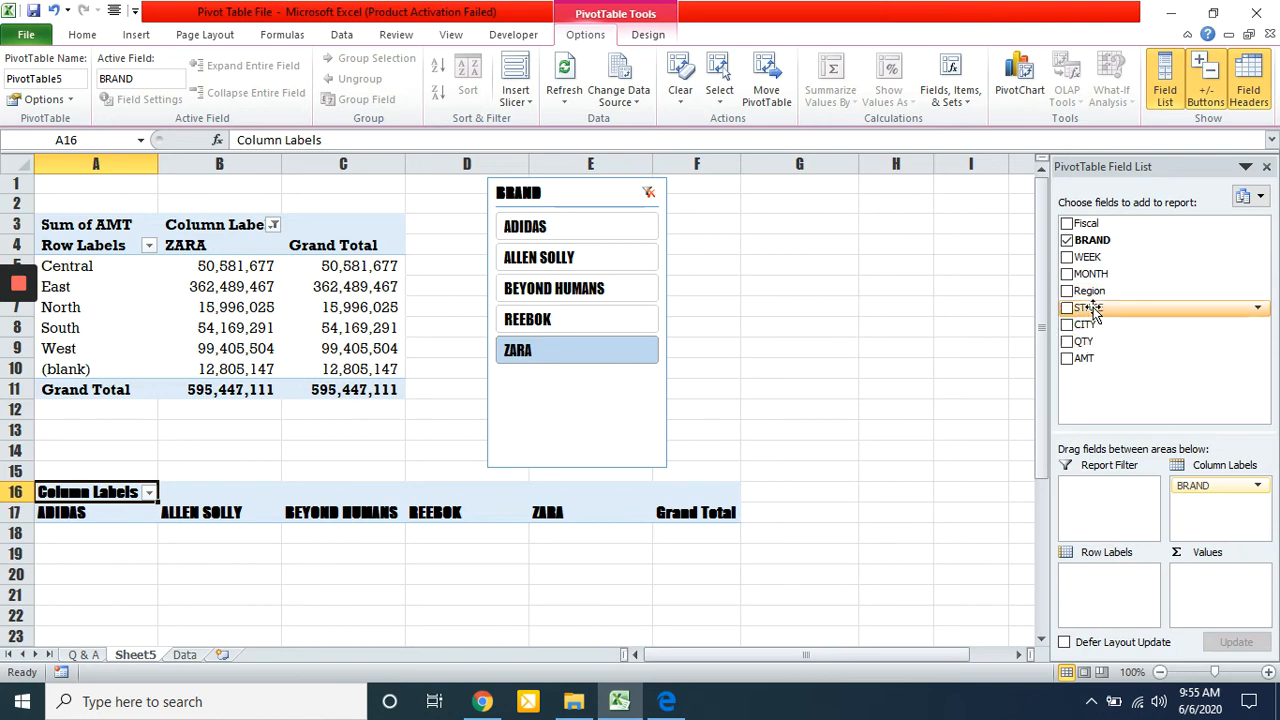
left_click_drag(1092, 280, 1115, 597)
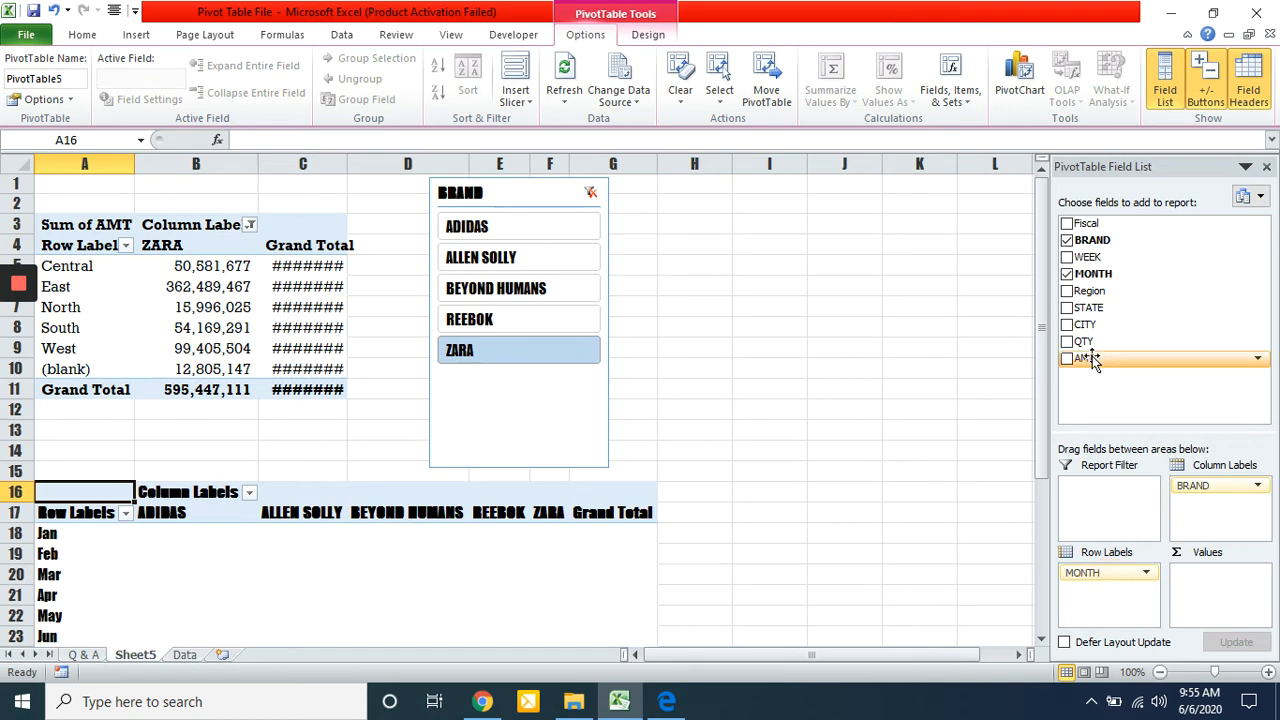
left_click_drag(1083, 358, 1211, 594)
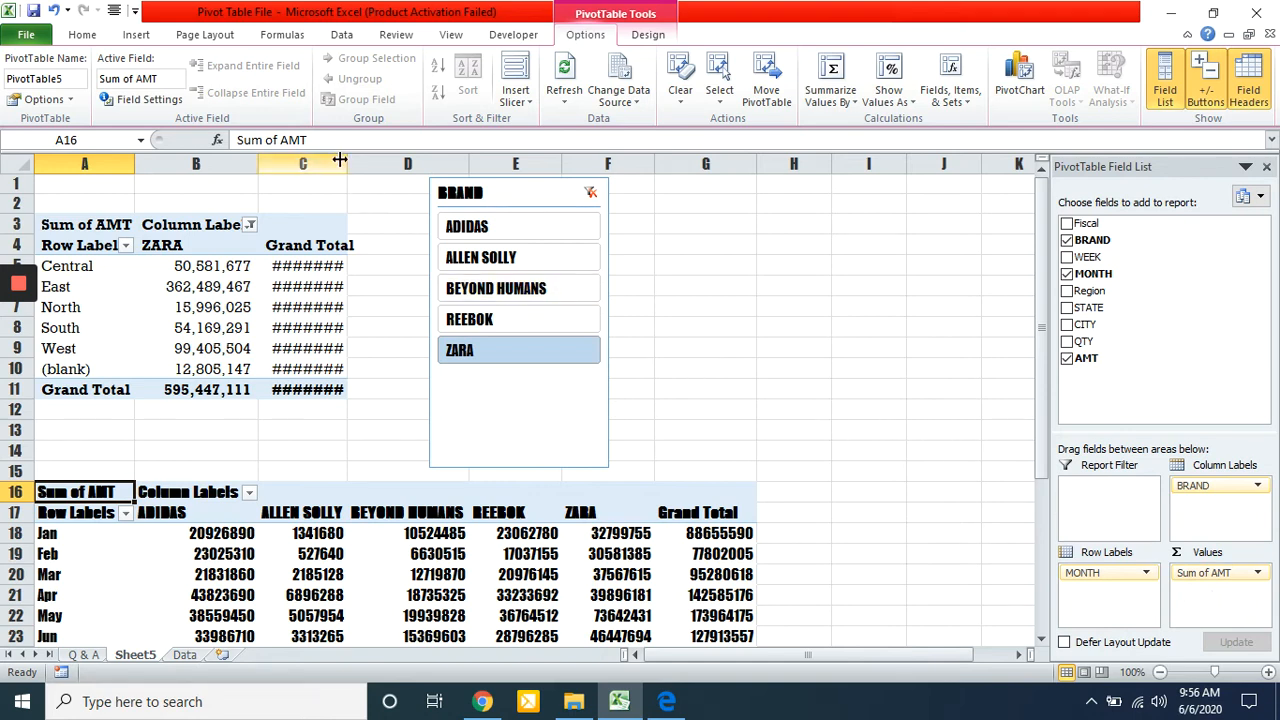
left_click_drag(339, 160, 363, 160)
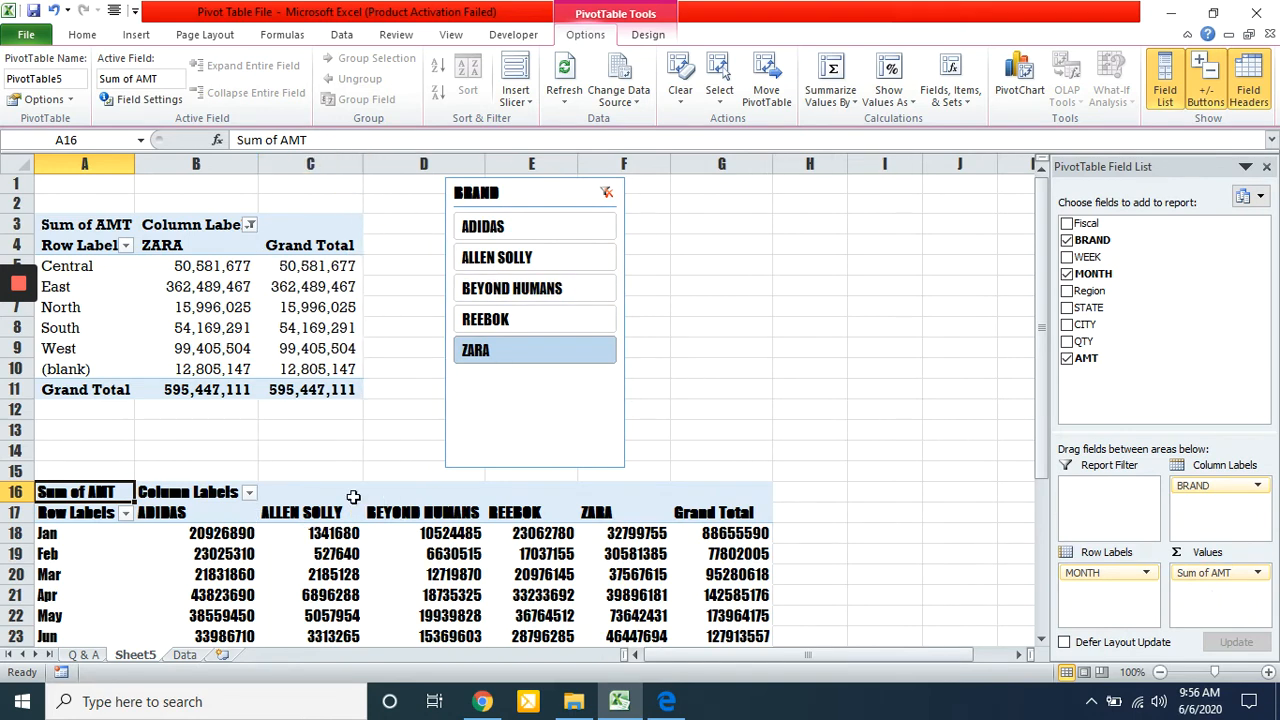
Format all of Sheet5 in the Rockwell font with thousands separators and no decimal places.
key("ctrl+a")
key("ctrl+a")
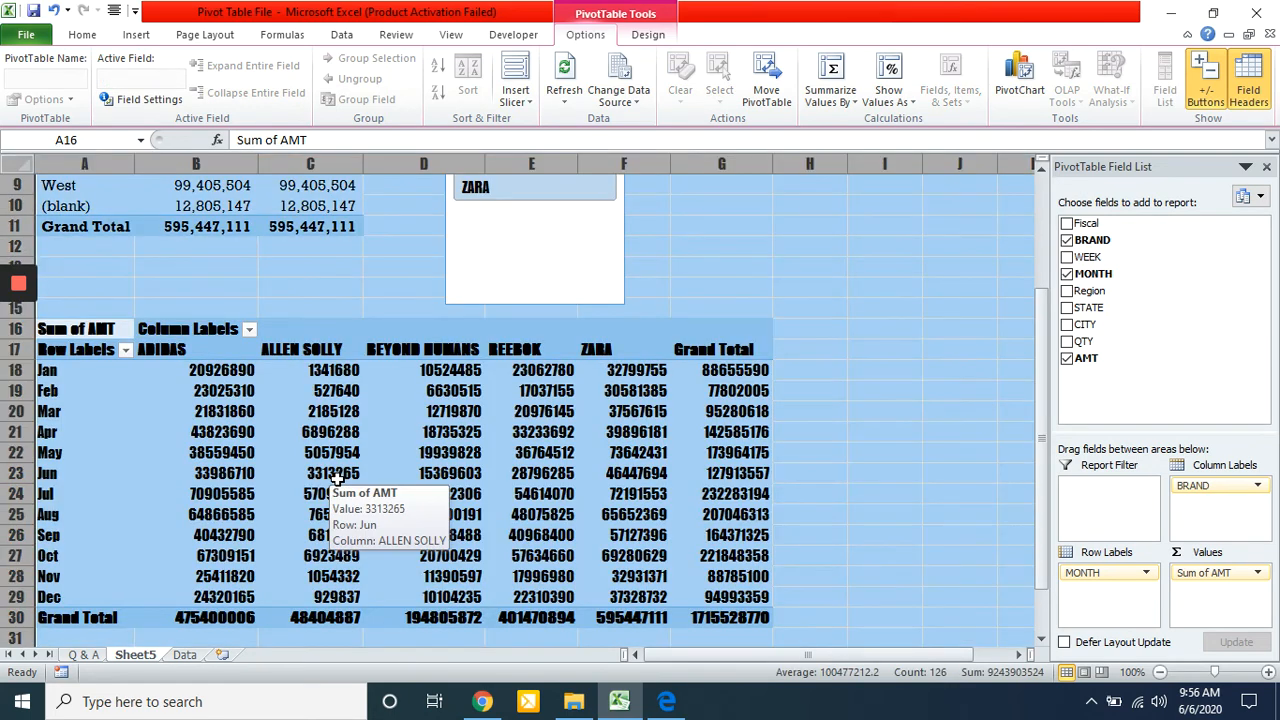
left_click(82, 34)
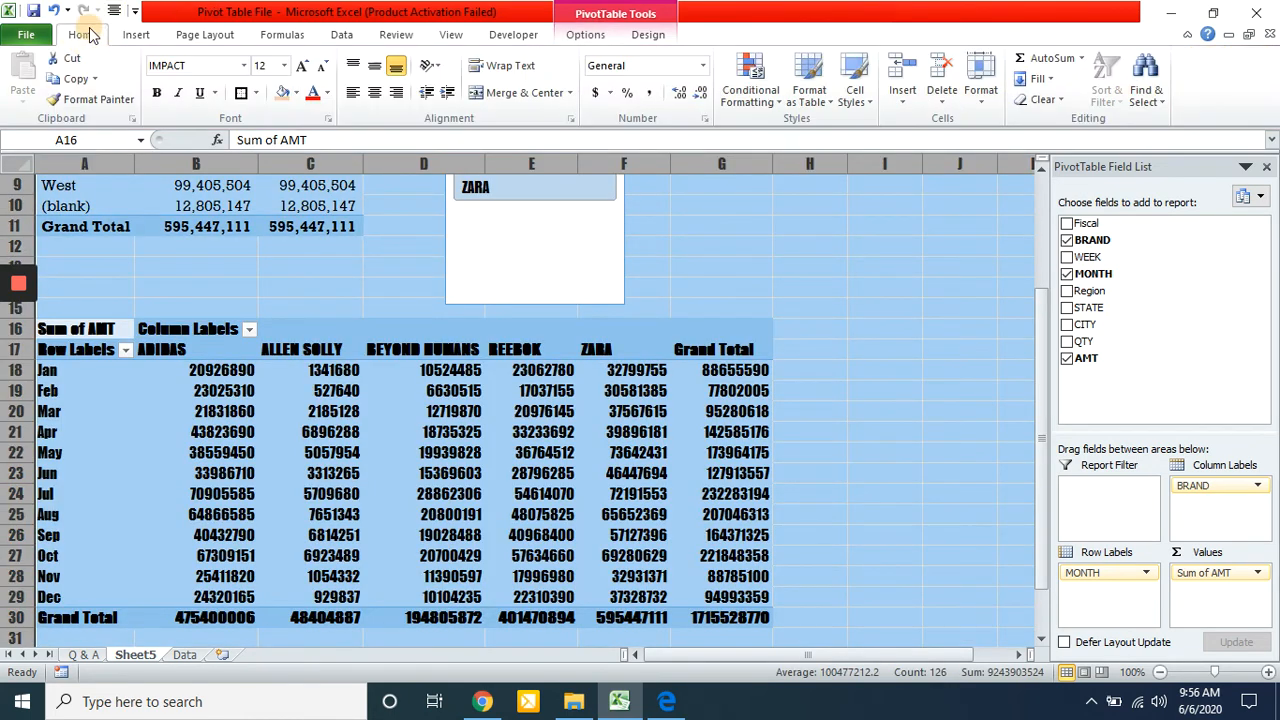
left_click(210, 62)
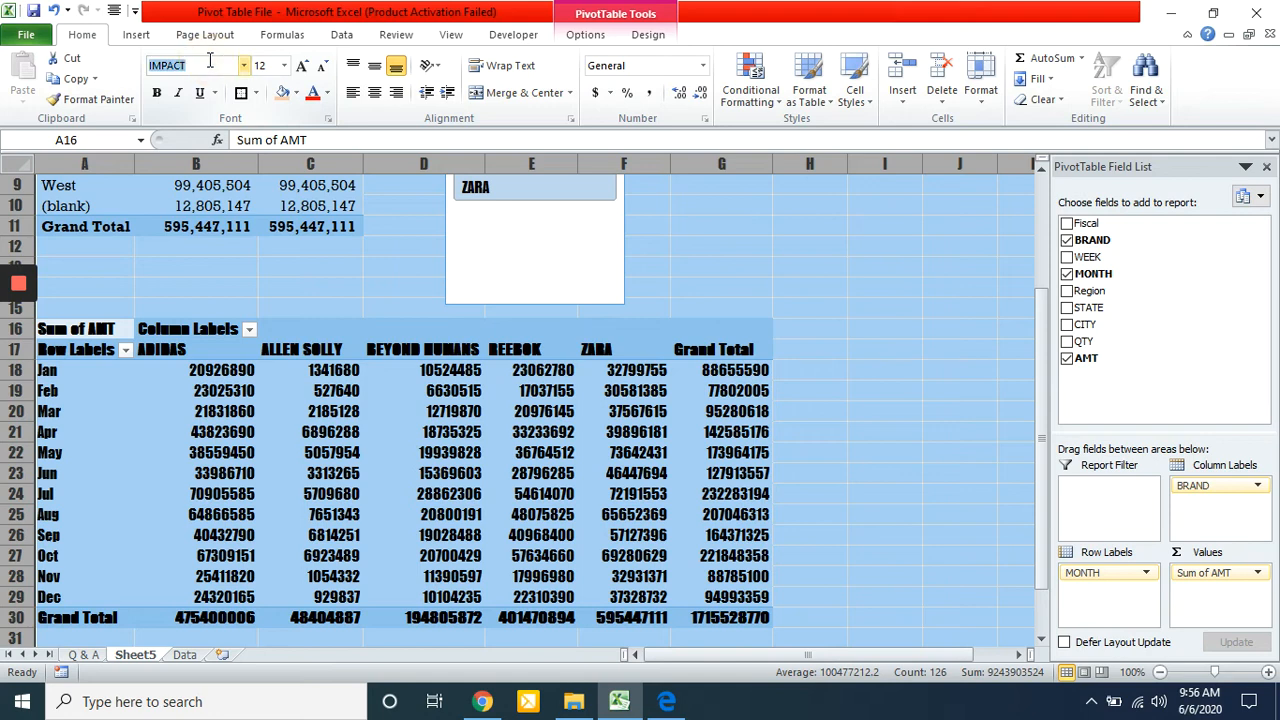
type("Rockwell")
key("Return")
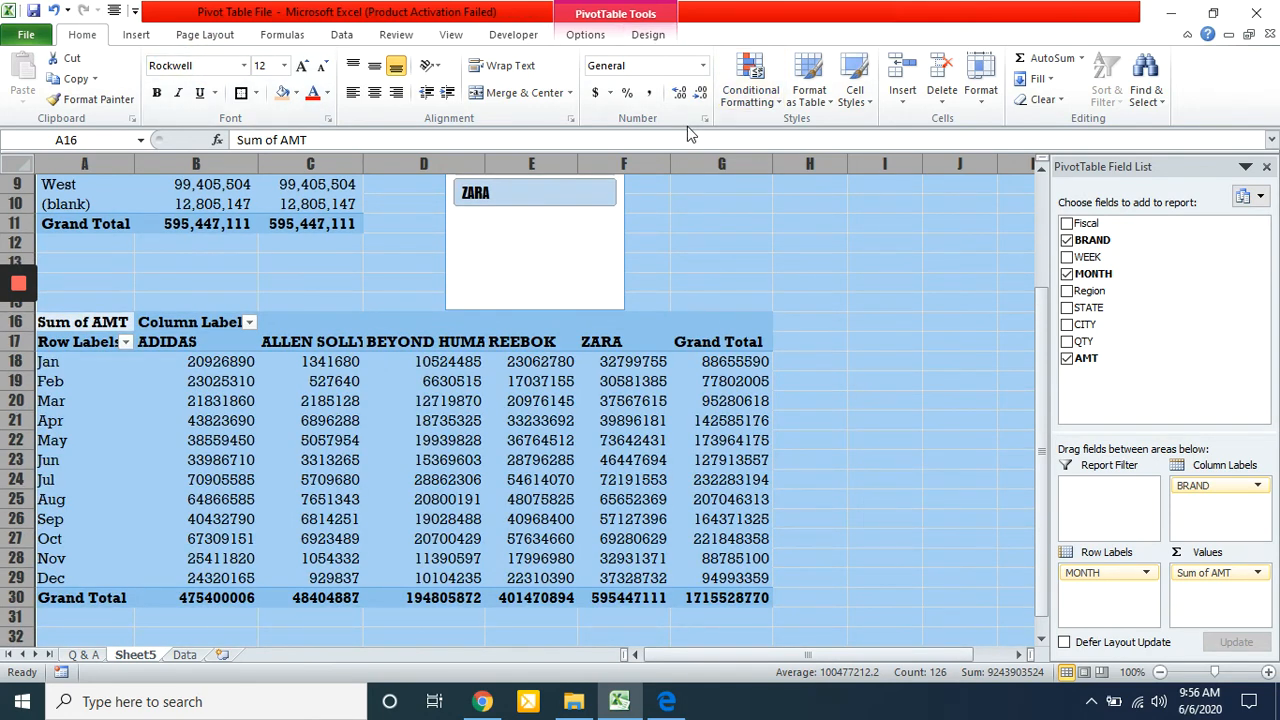
left_click(650, 96)
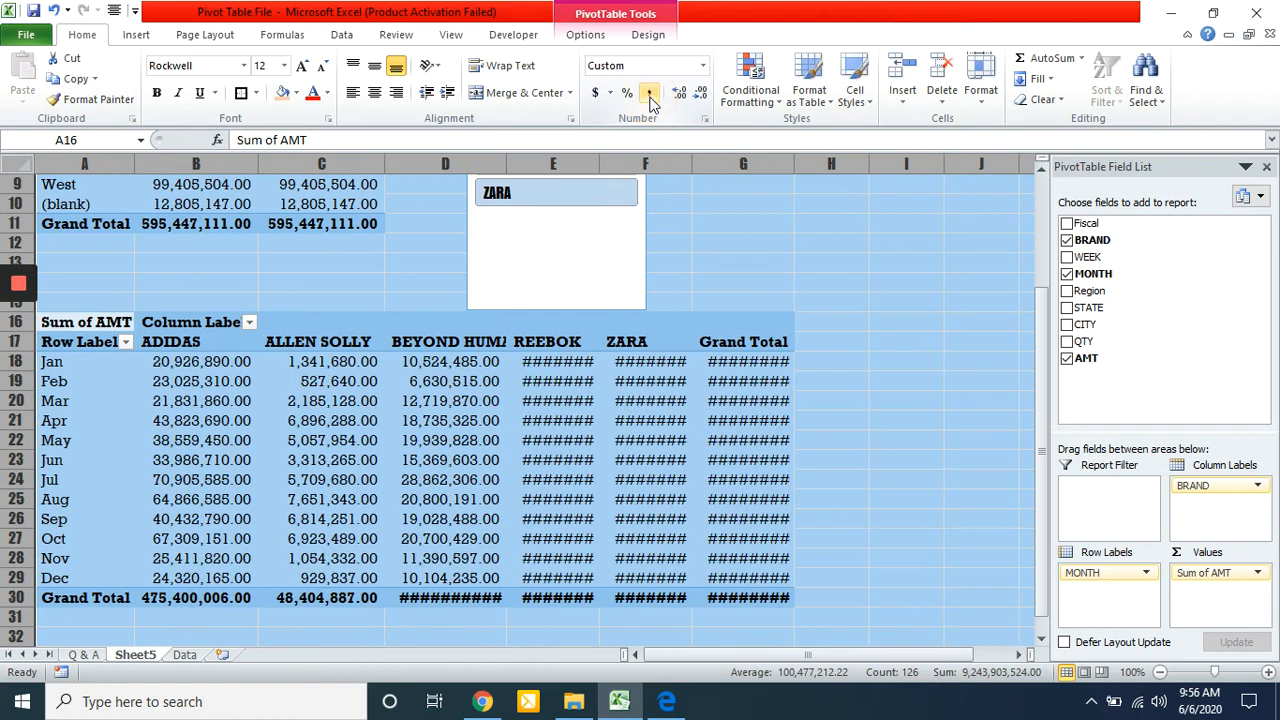
double_click(701, 96)
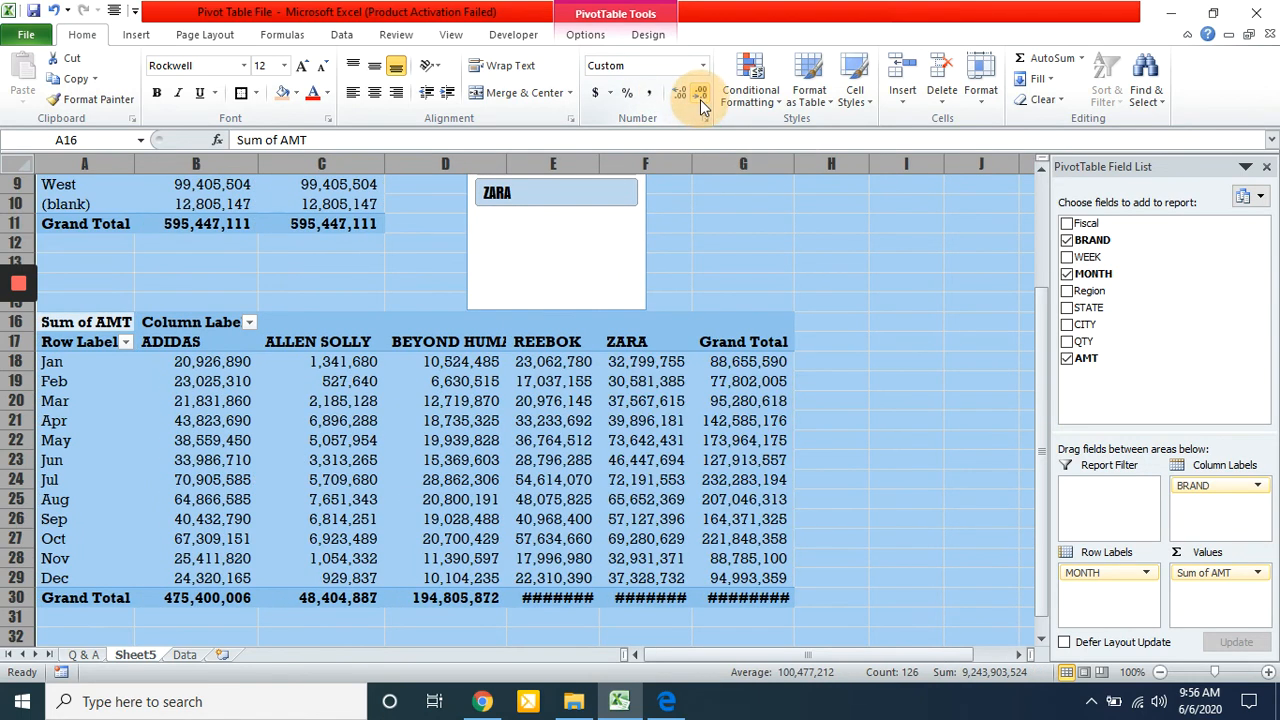
Compare the two PivotTables and their field layouts by selecting cells in each in turn.
left_click(306, 230)
scroll(362, 252, "up", 1)
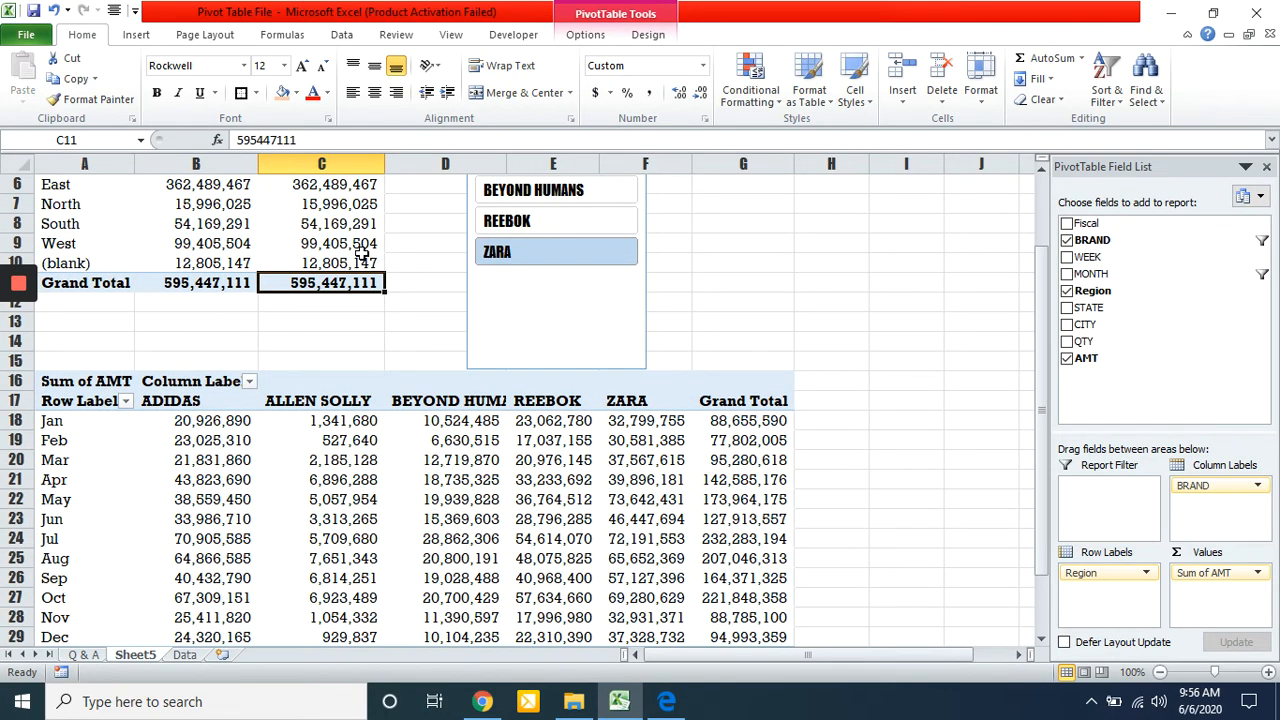
left_click(234, 455)
scroll(234, 452, "up", 1)
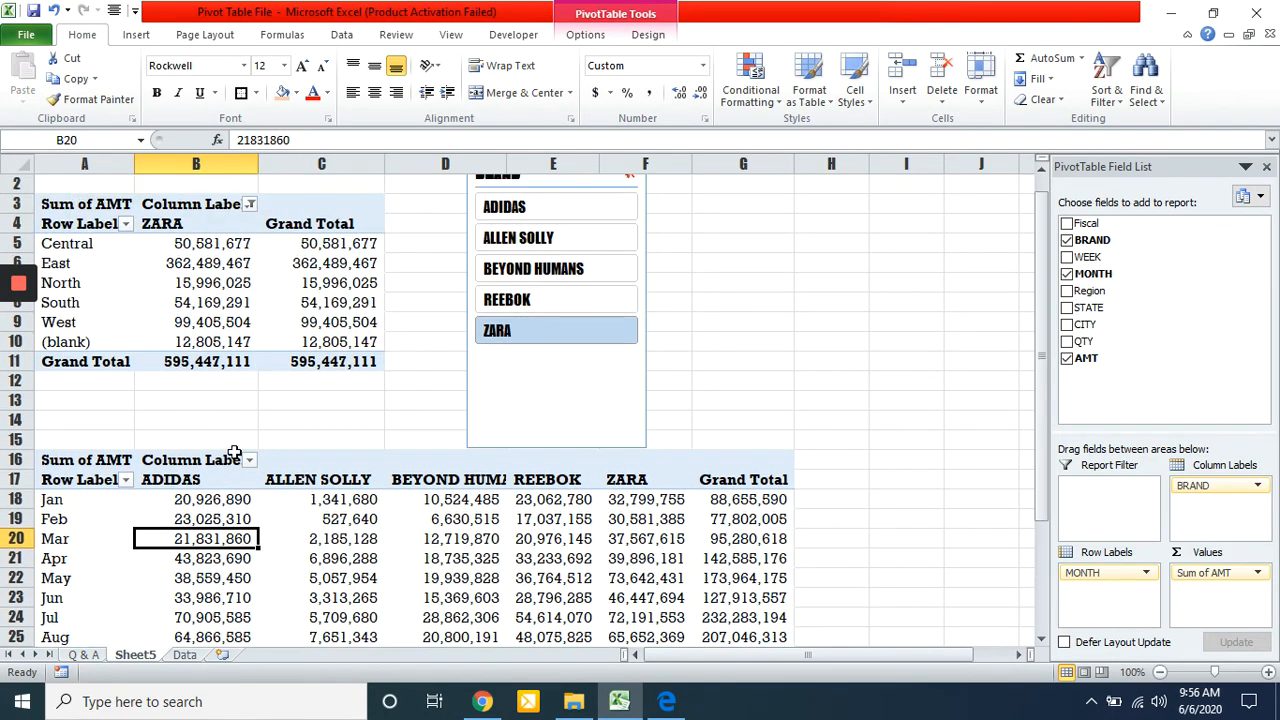
left_click(179, 497)
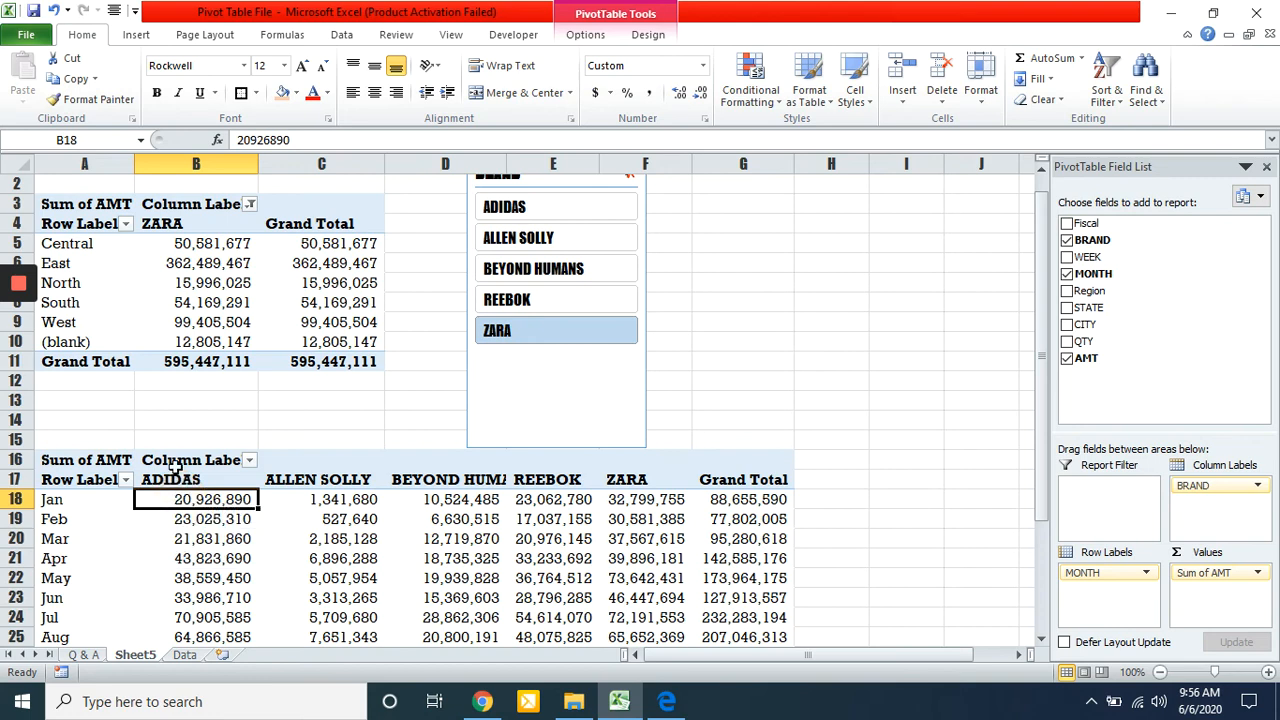
left_click(190, 301)
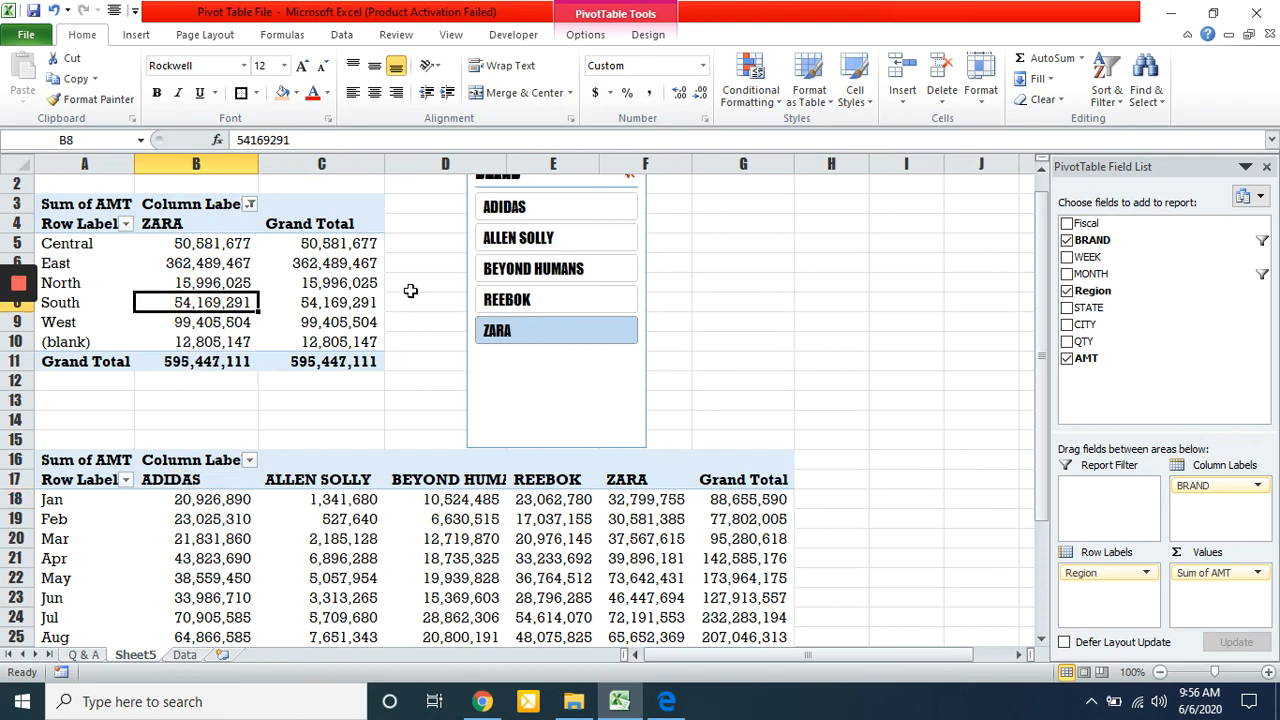
scroll(410, 290, "up", 1)
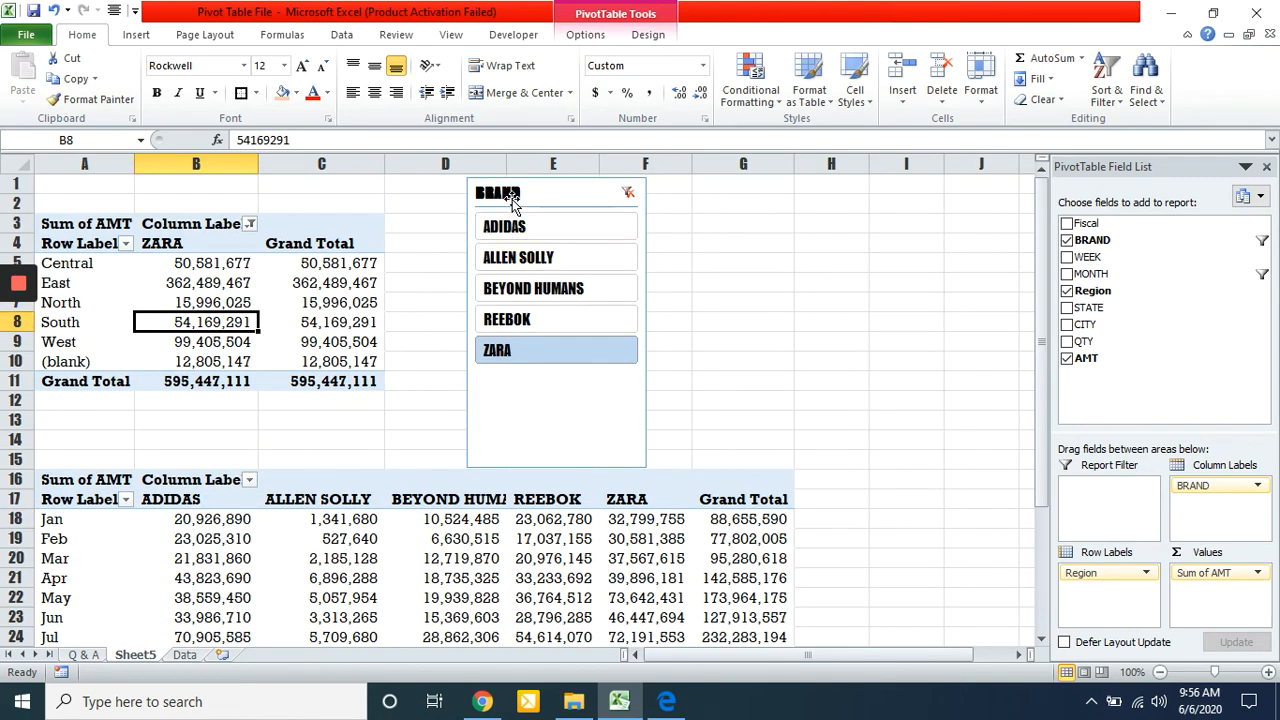
left_click(500, 194)
left_click(250, 282)
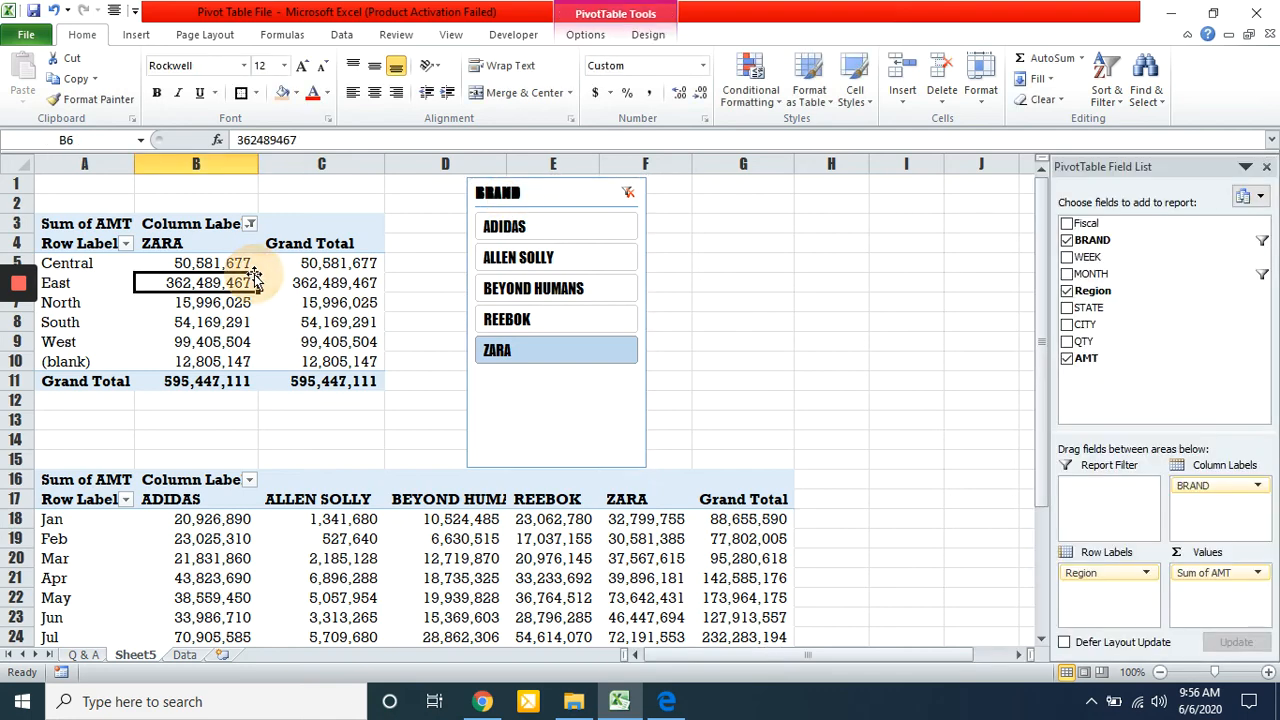
Filter the brand to ADIDAS, then ALLEN SOLLY with the BRAND slicer, and check the amounts in both PivotTables.
left_click(537, 228)
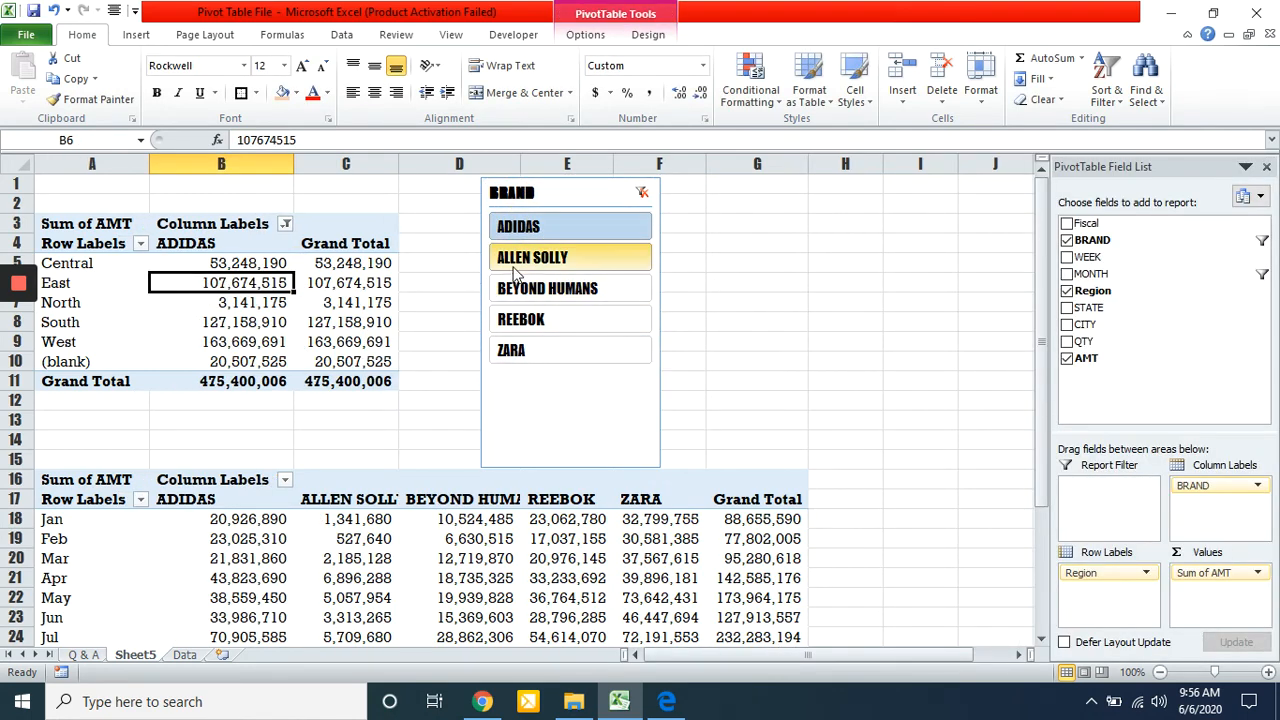
left_click(522, 262)
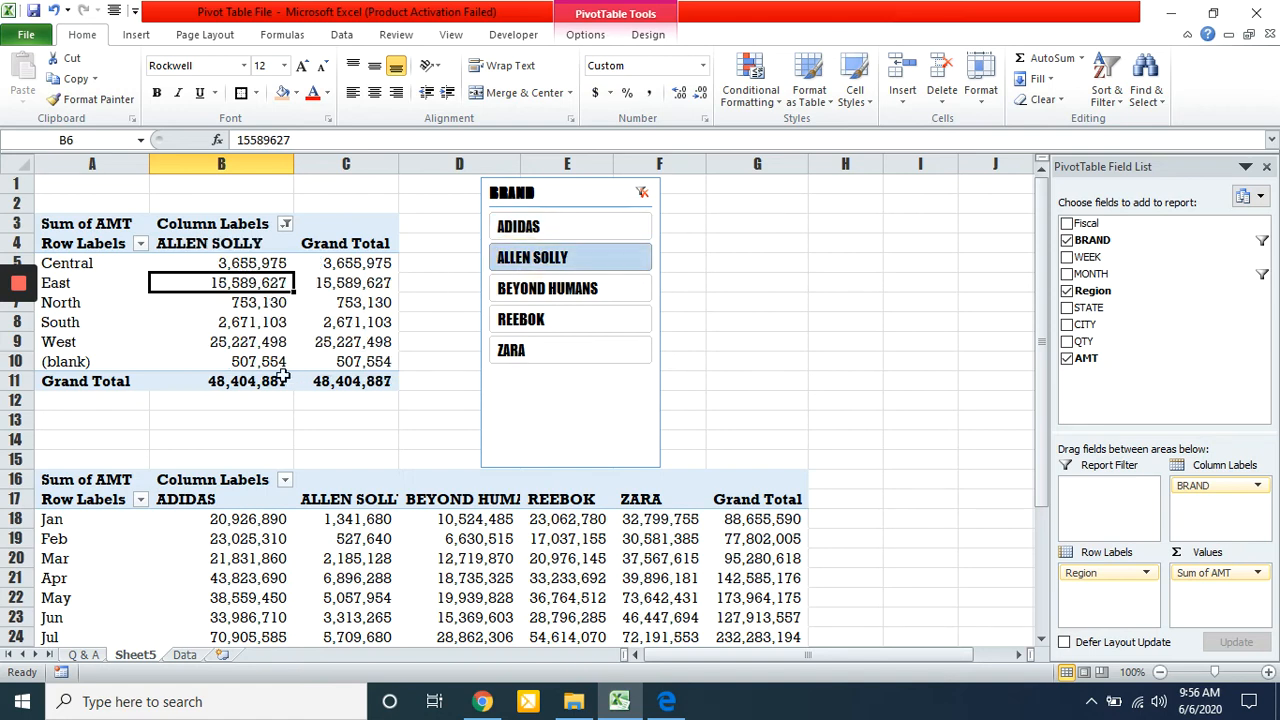
mouse_move(255, 382)
scroll(320, 380, "down", 3)
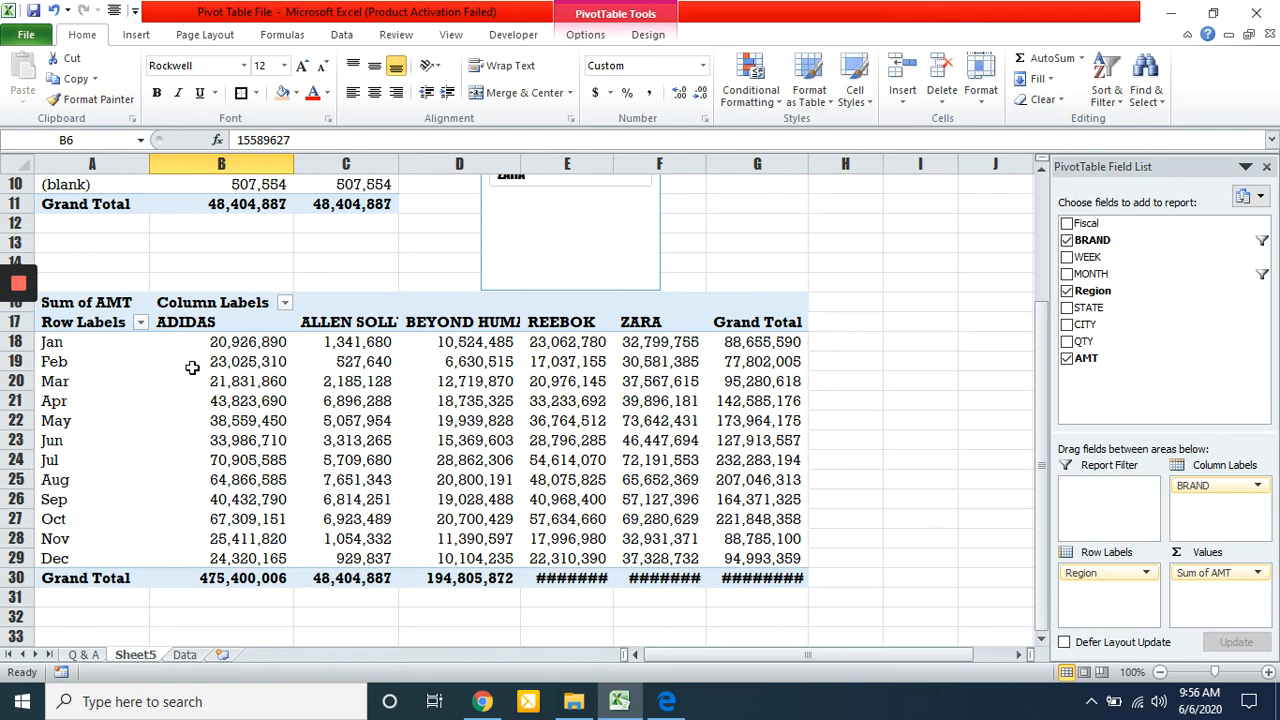
left_click(259, 382)
scroll(260, 386, "up", 2)
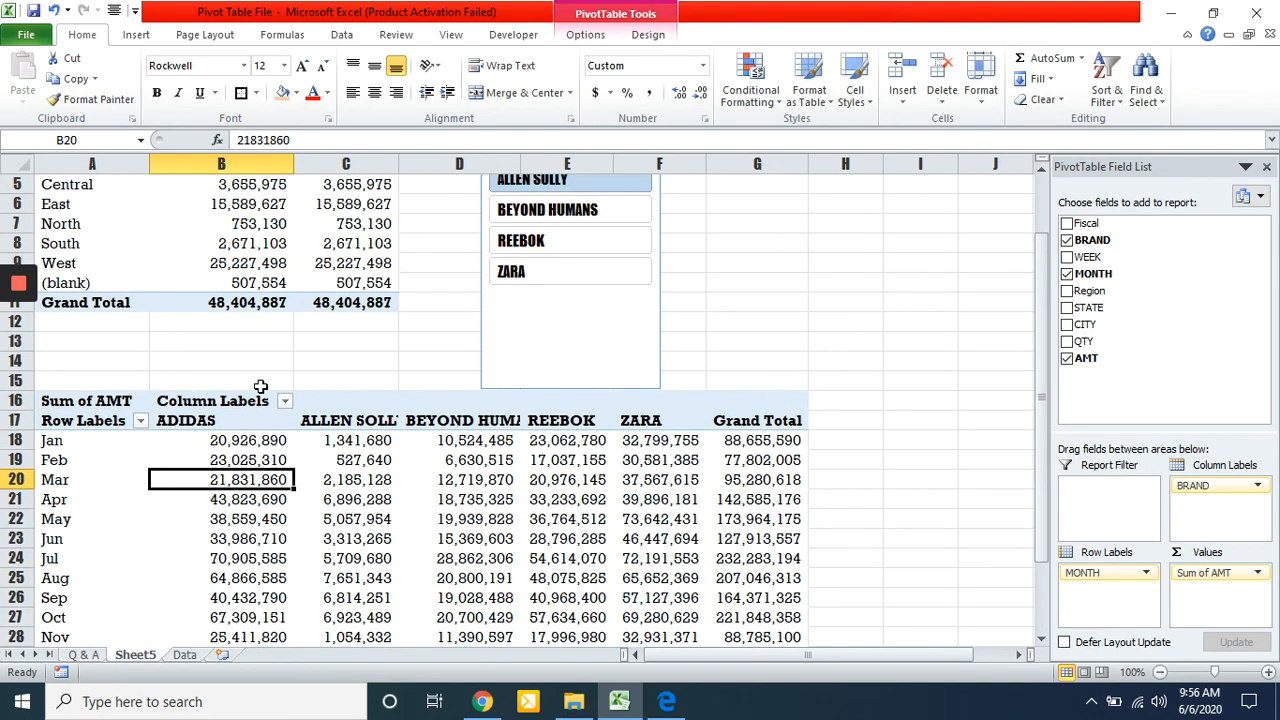
Bring up the available commands for the BRAND slicer.
scroll(260, 386, "up", 2)
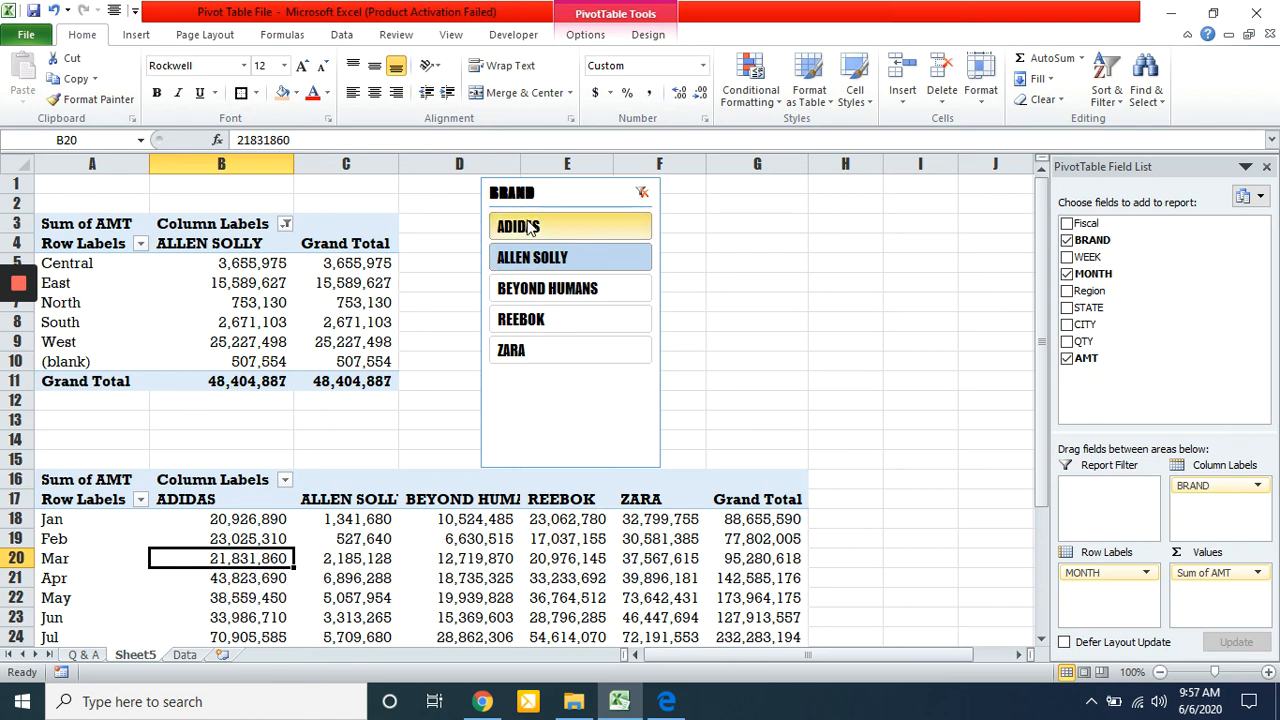
right_click(543, 197)
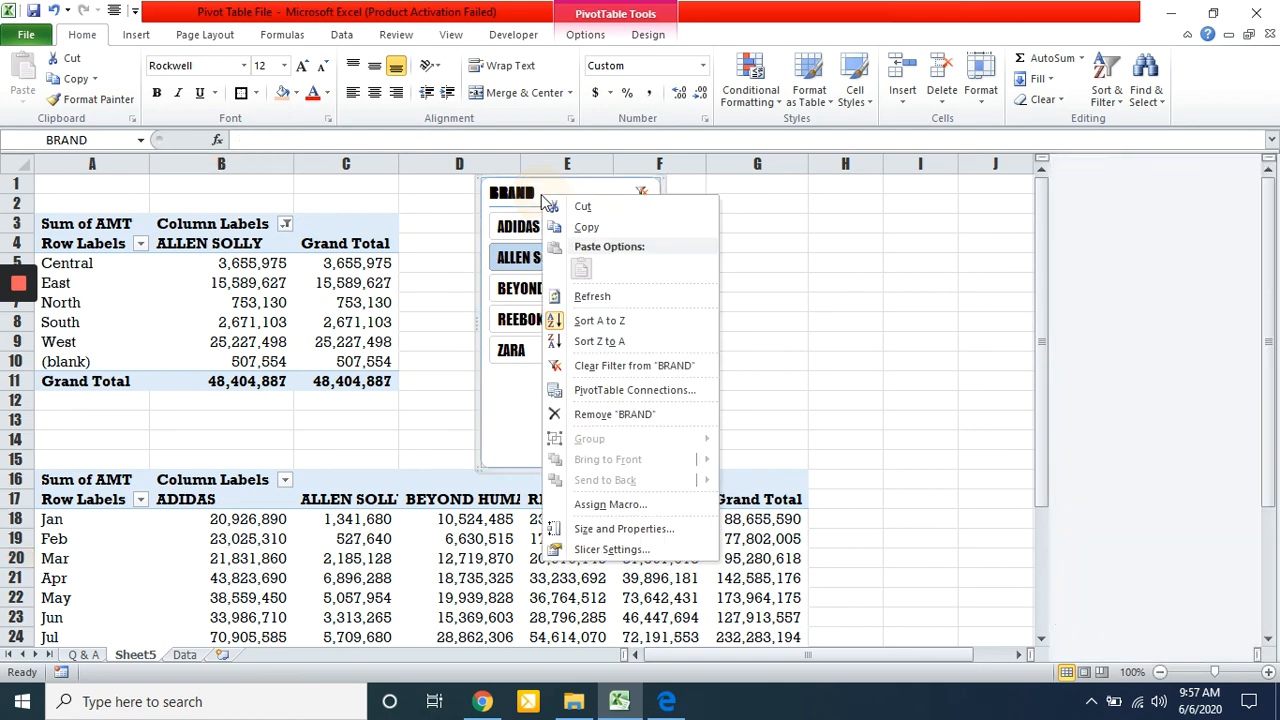